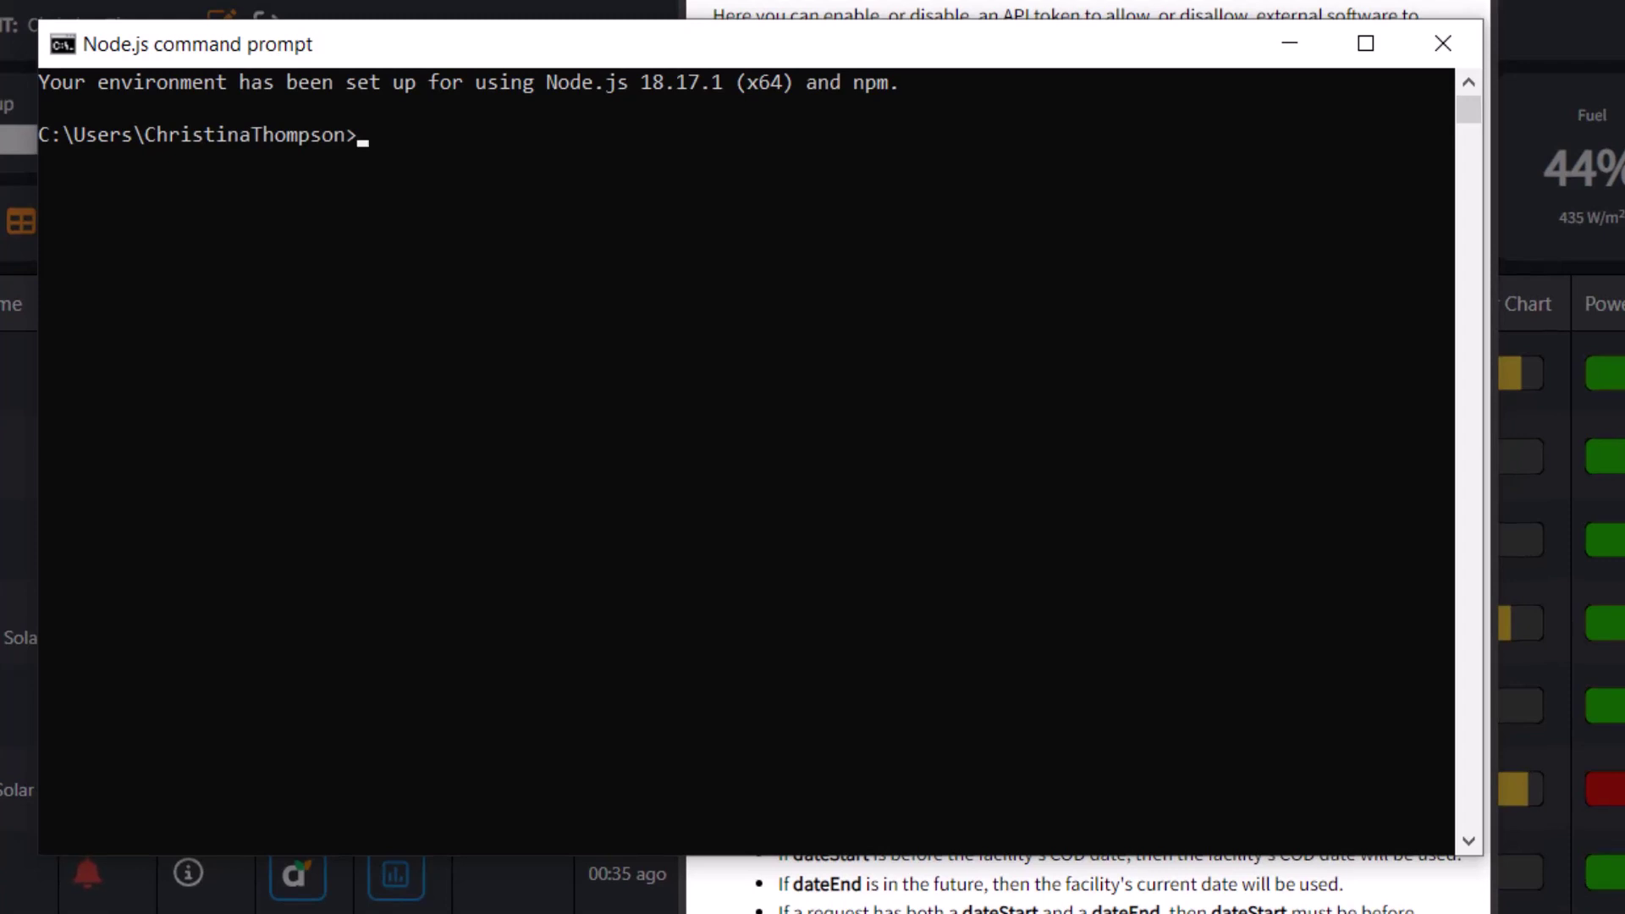
# - Start the Node-RED server by running node-red in the Node.js command prompt
pyautogui.write('node-red')
pyautogui.press('Return')
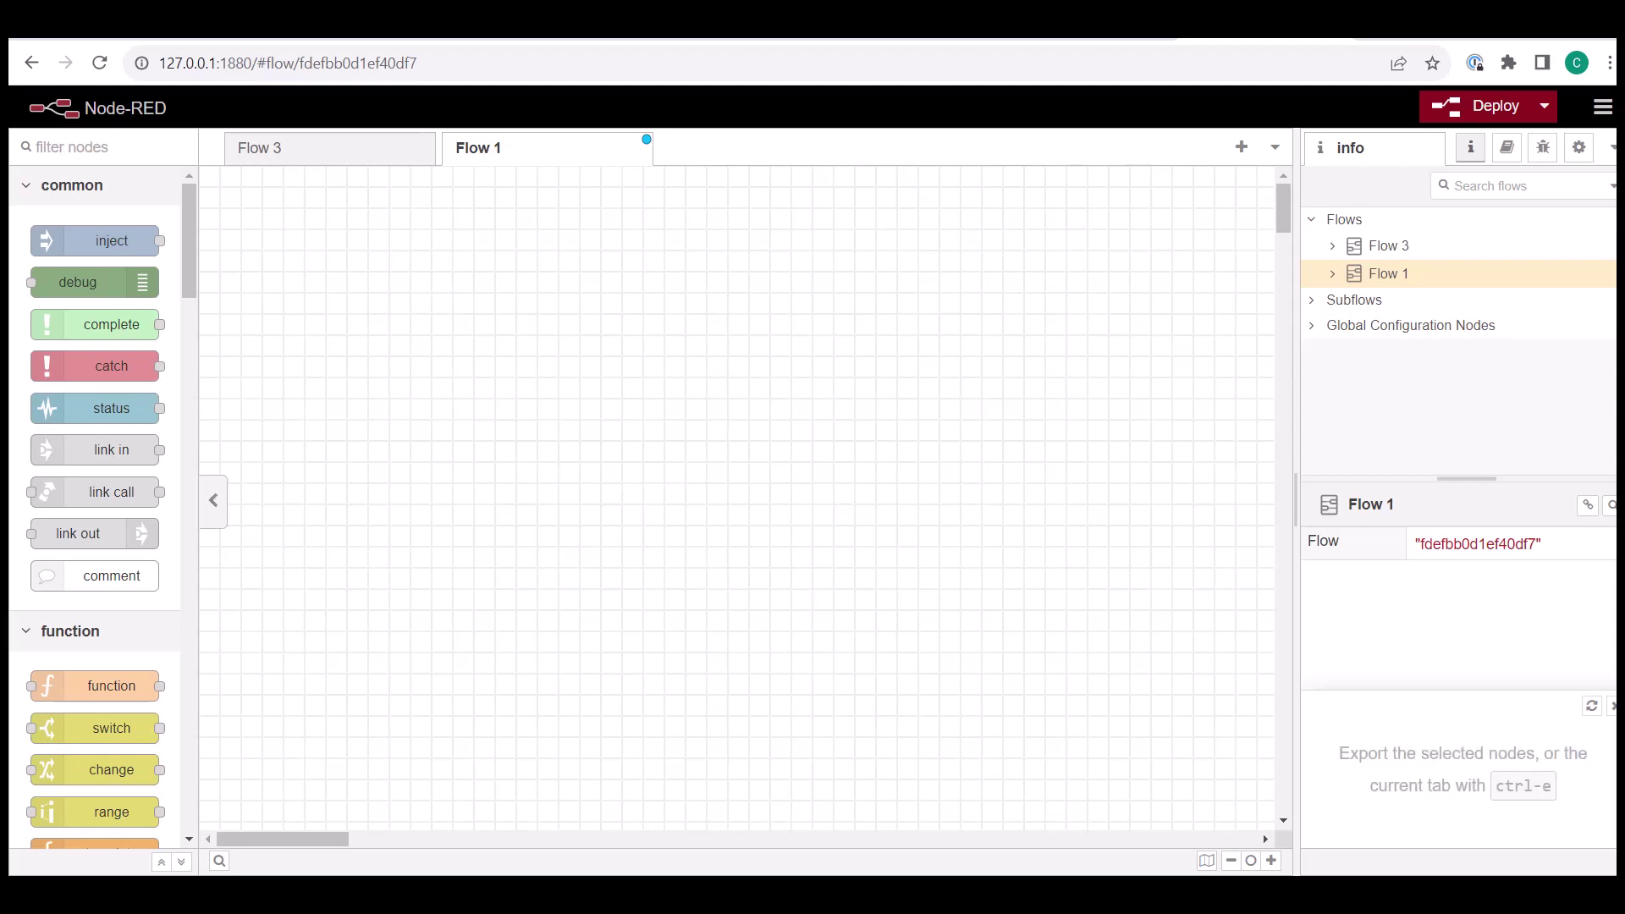
# - Add inject, http request and debug nodes to Flow 1 and wire them together in that order
pyautogui.moveTo(95, 240); pyautogui.dragTo(388, 441)
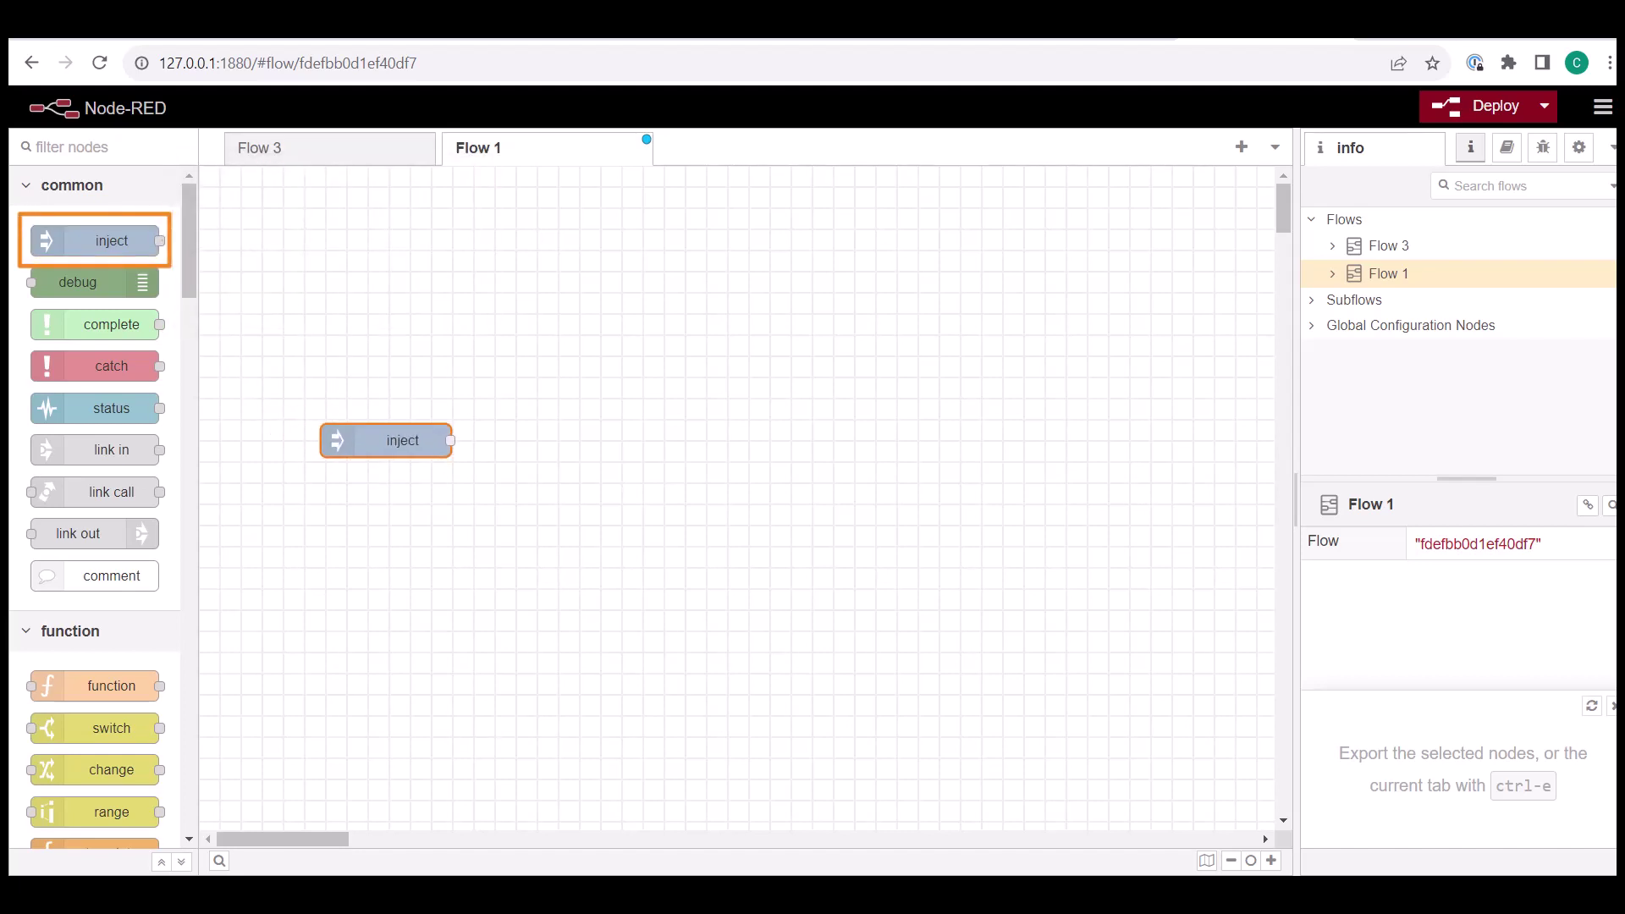
pyautogui.scroll(-8, 95, 508)
pyautogui.scroll(-3, 95, 508)
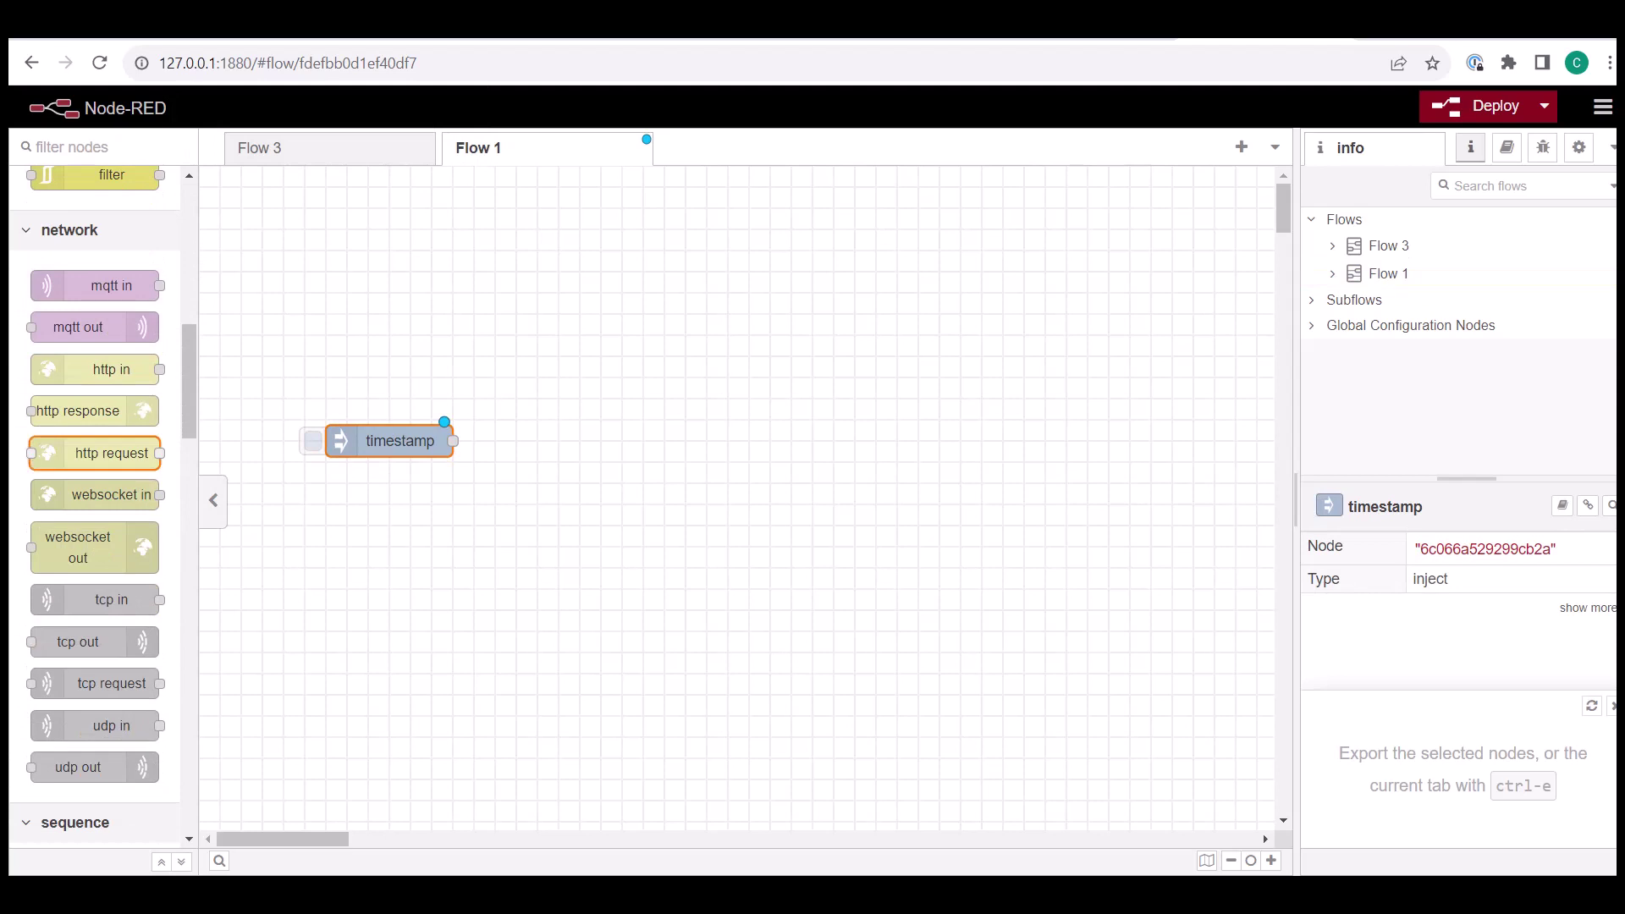
pyautogui.moveTo(94, 453); pyautogui.dragTo(653, 441)
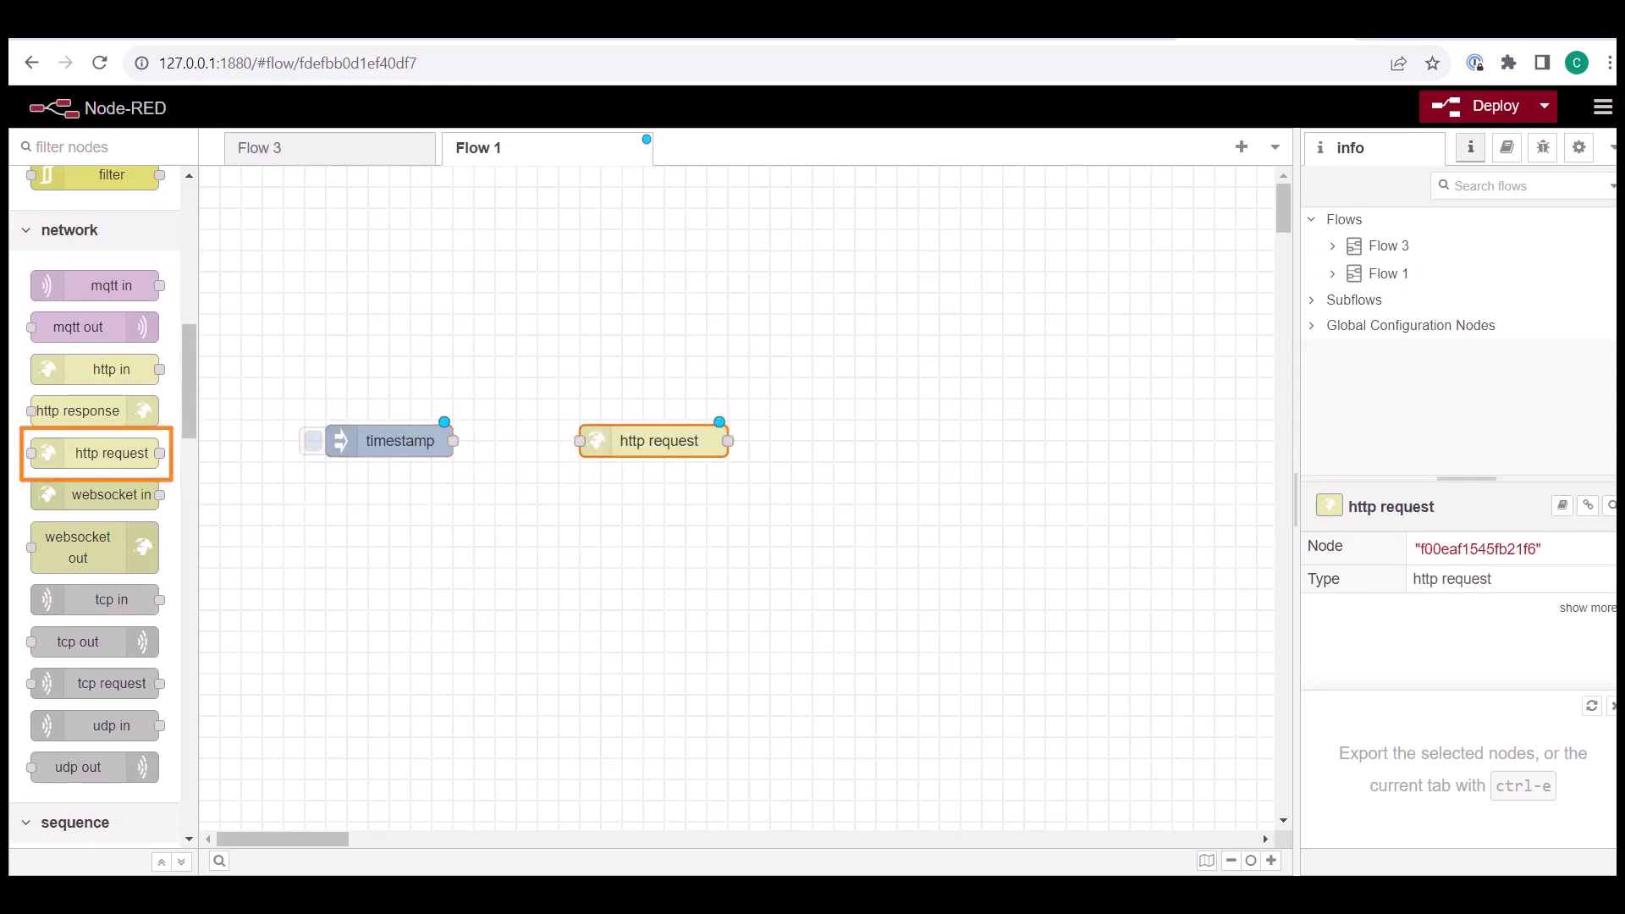
pyautogui.scroll(10, 95, 508)
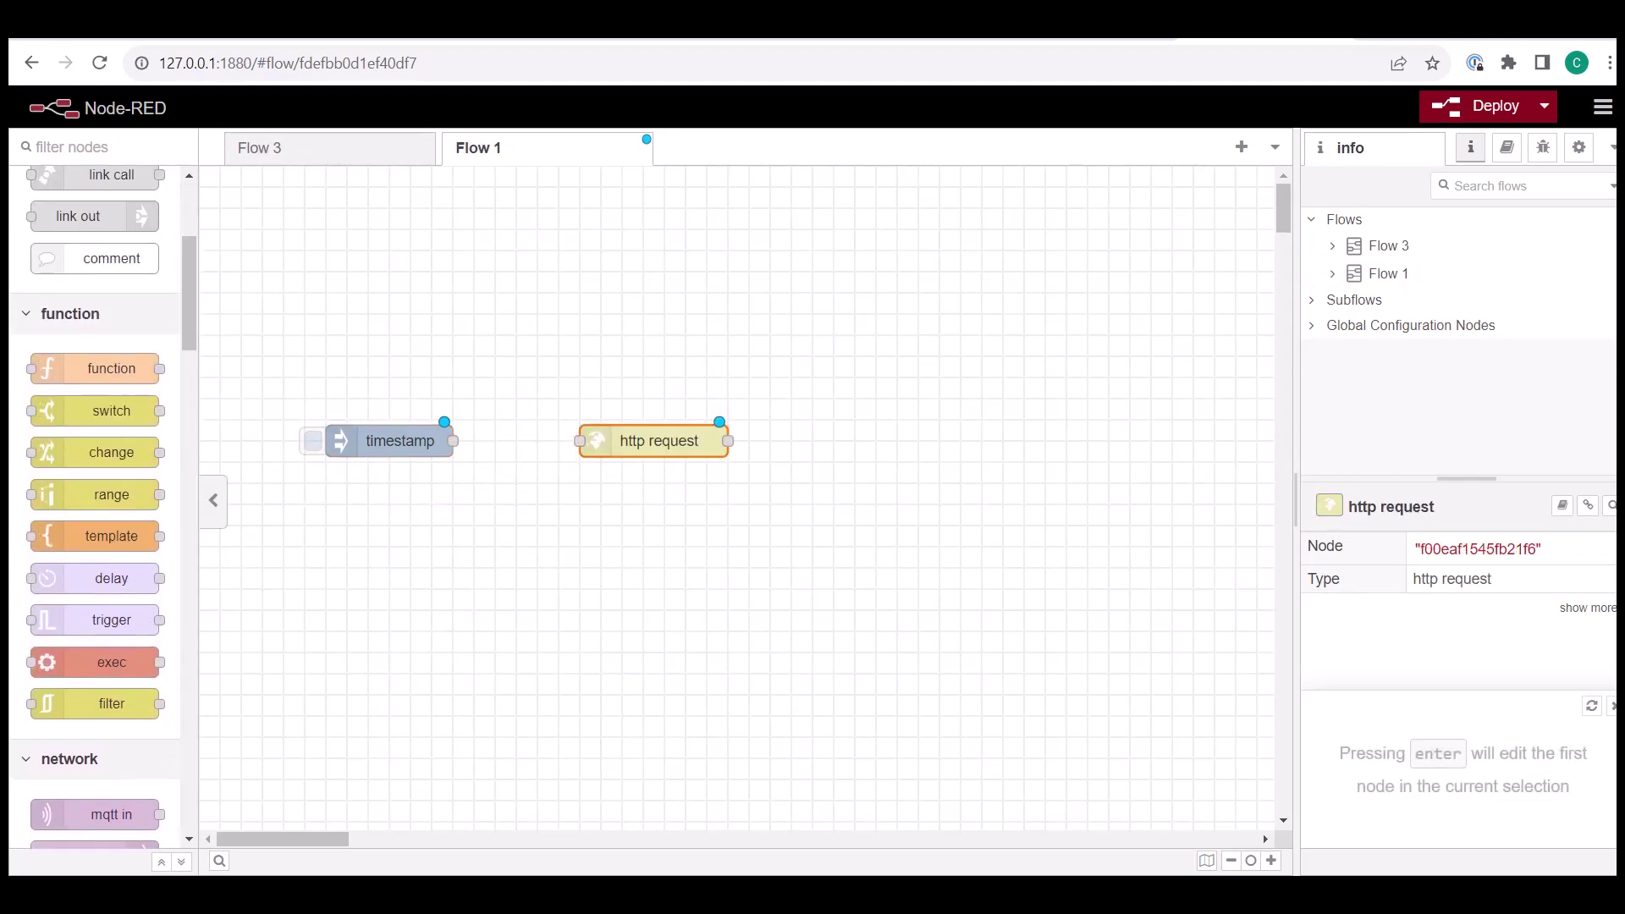
pyautogui.moveTo(95, 282); pyautogui.dragTo(938, 441)
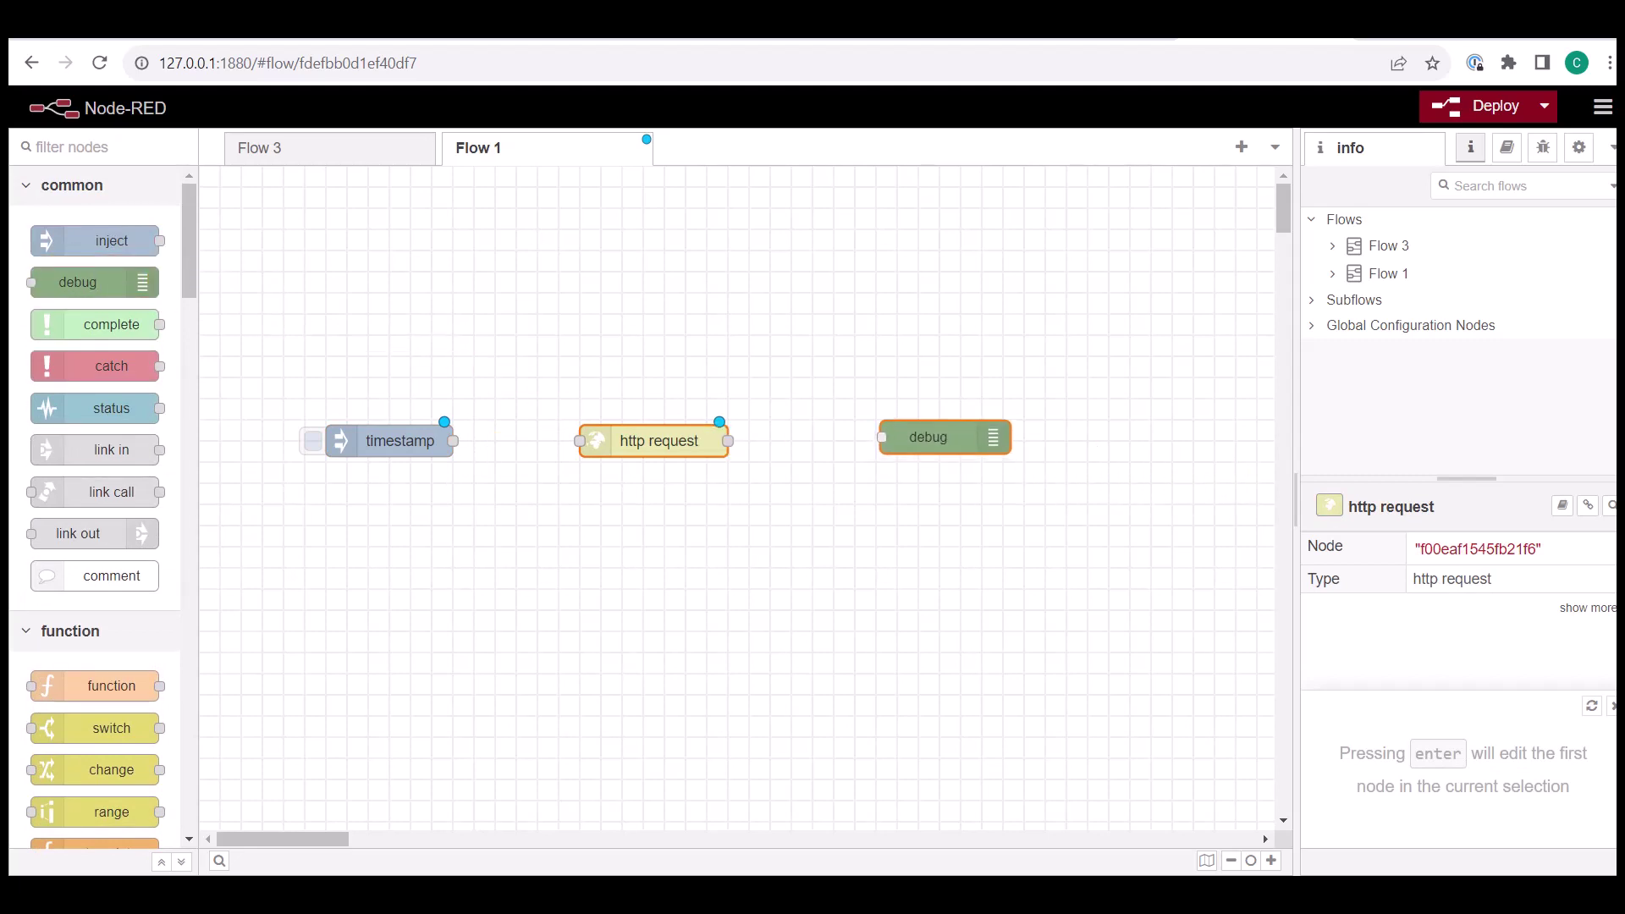
pyautogui.moveTo(453, 441); pyautogui.dragTo(579, 441)
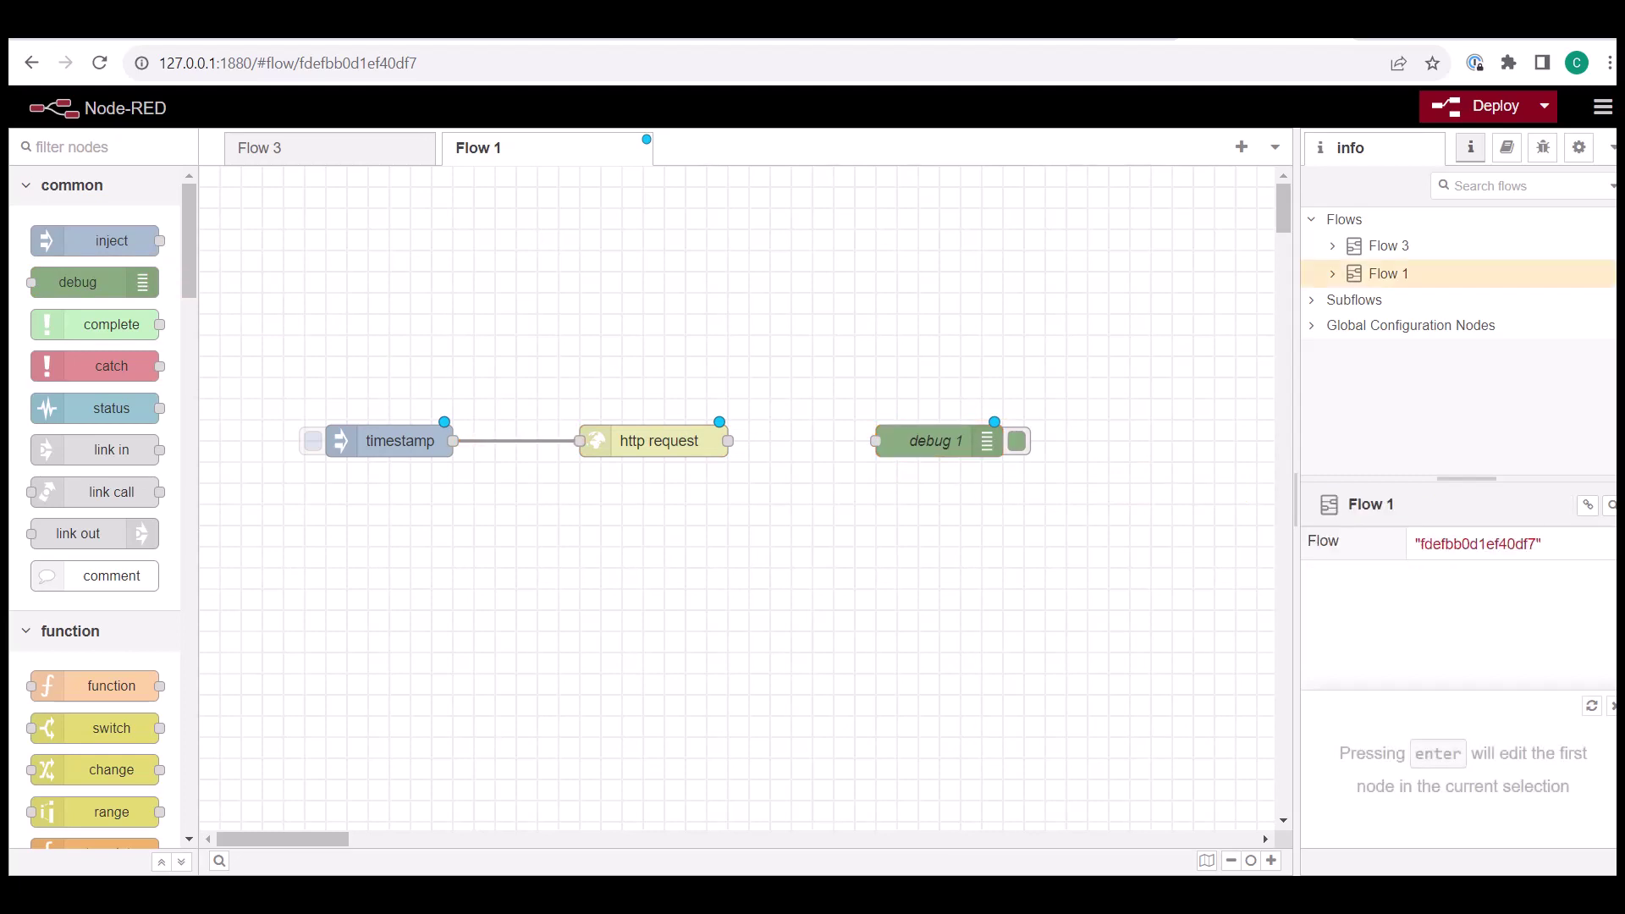
pyautogui.moveTo(728, 441); pyautogui.dragTo(877, 441)
# - Paste the dataMatrix API request address, including its API token, as the URL of the http request node
pyautogui.doubleClick(659, 442)
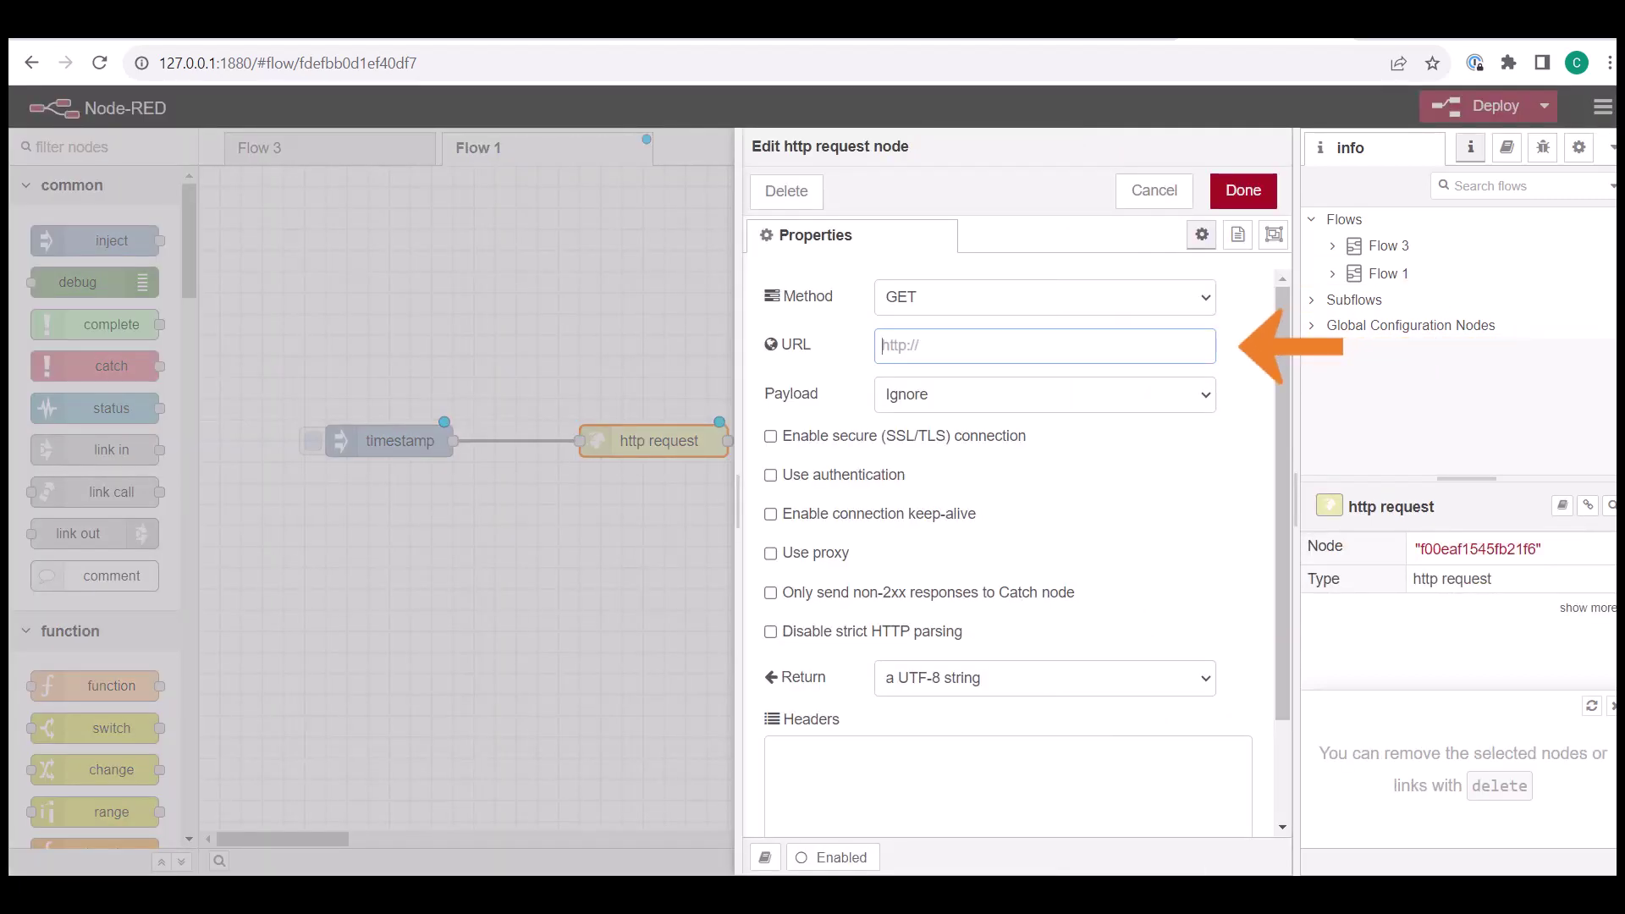
pyautogui.hotkey('ctrl', 'v')
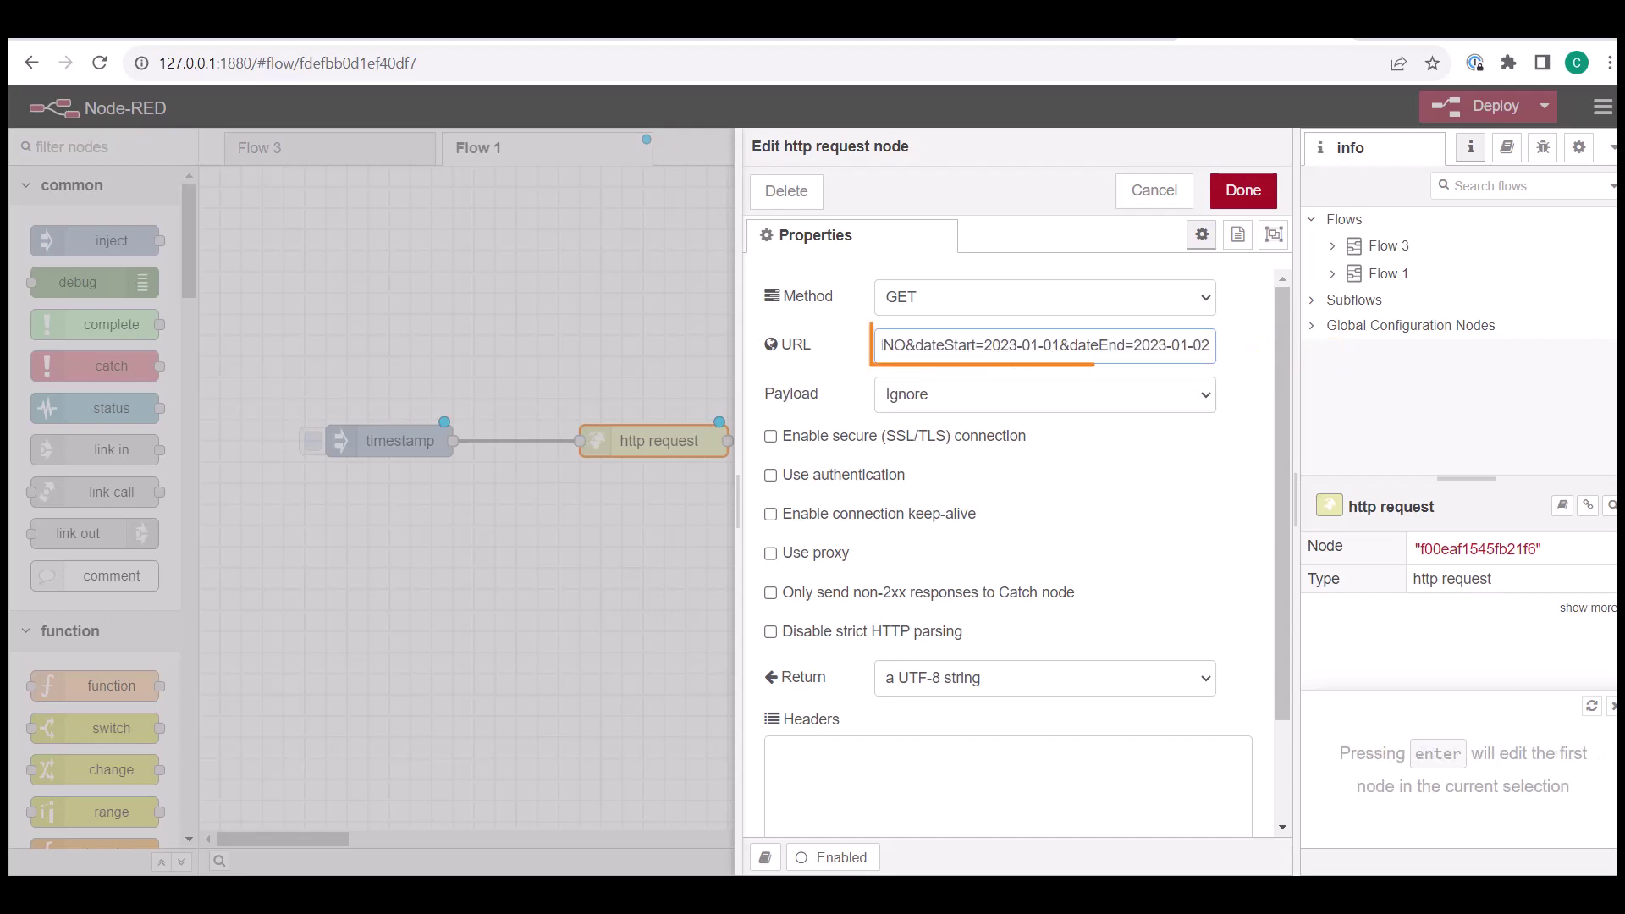
# - Replace the sample facility codes in the request URL with MONT1
pyautogui.press('BackSpace')
pyautogui.press('BackSpace')
pyautogui.write('XY')
pyautogui.hotkey('ctrl', 'z')
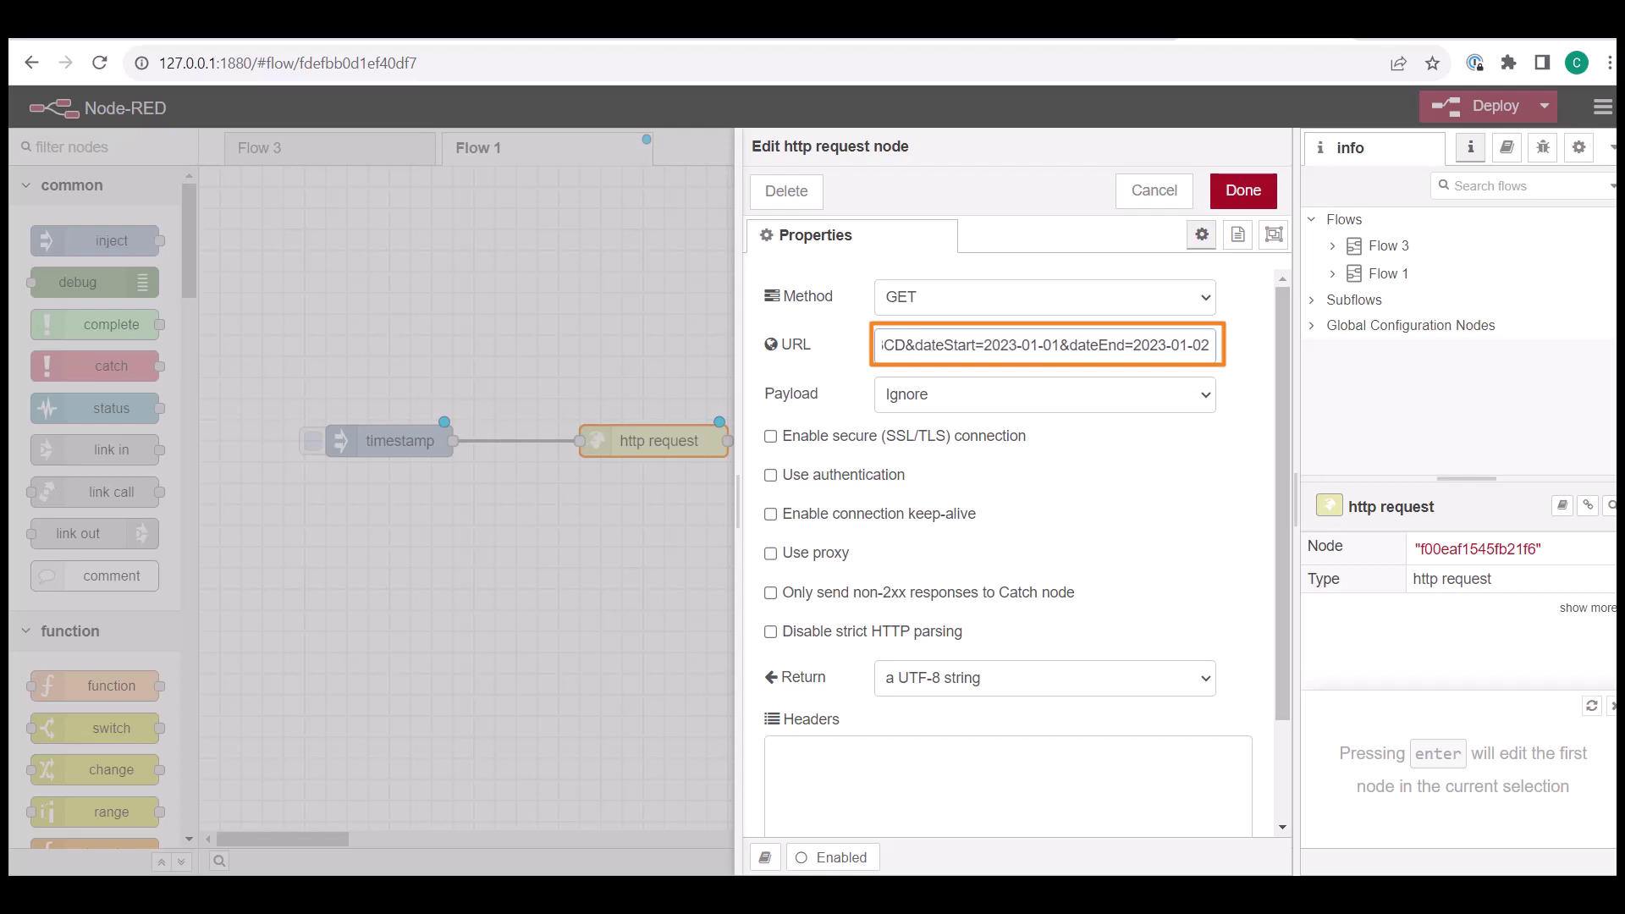
pyautogui.hotkey('ctrl', 'Left')
pyautogui.press('Delete')
pyautogui.press('Delete')
pyautogui.press('Delete')
pyautogui.press('Delete')
pyautogui.press('Delete')
pyautogui.press('Delete')
pyautogui.press('Delete')
pyautogui.press('Delete')
pyautogui.press('Delete')
pyautogui.press('Delete')
pyautogui.press('Delete')
pyautogui.press('Delete')
pyautogui.press('Delete')
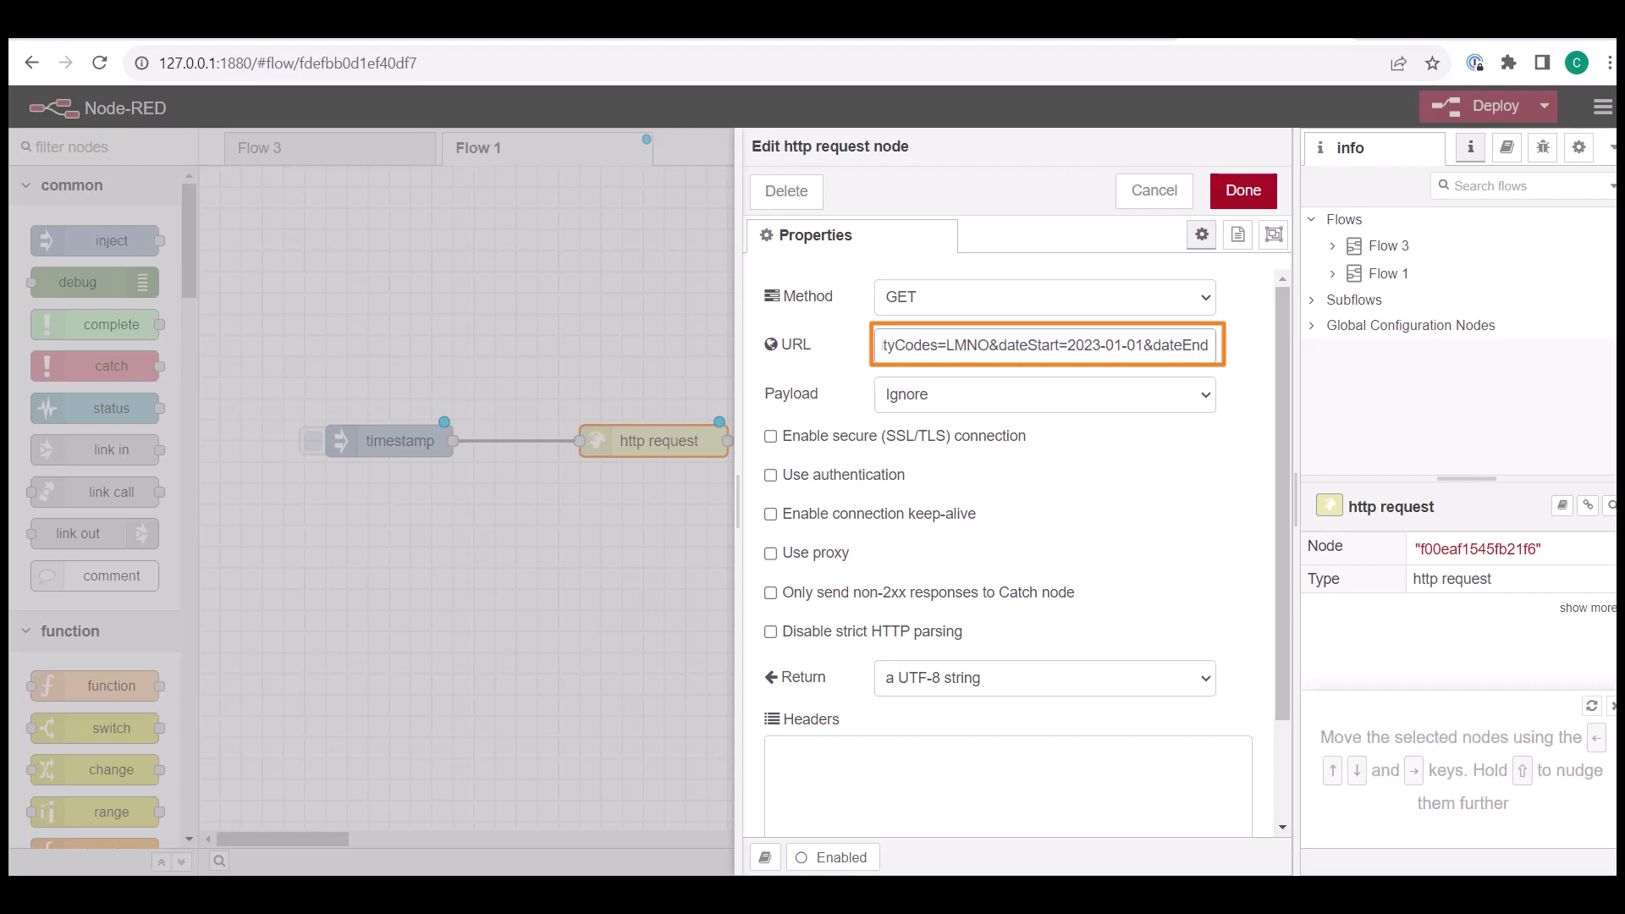
pyautogui.write('MONT')
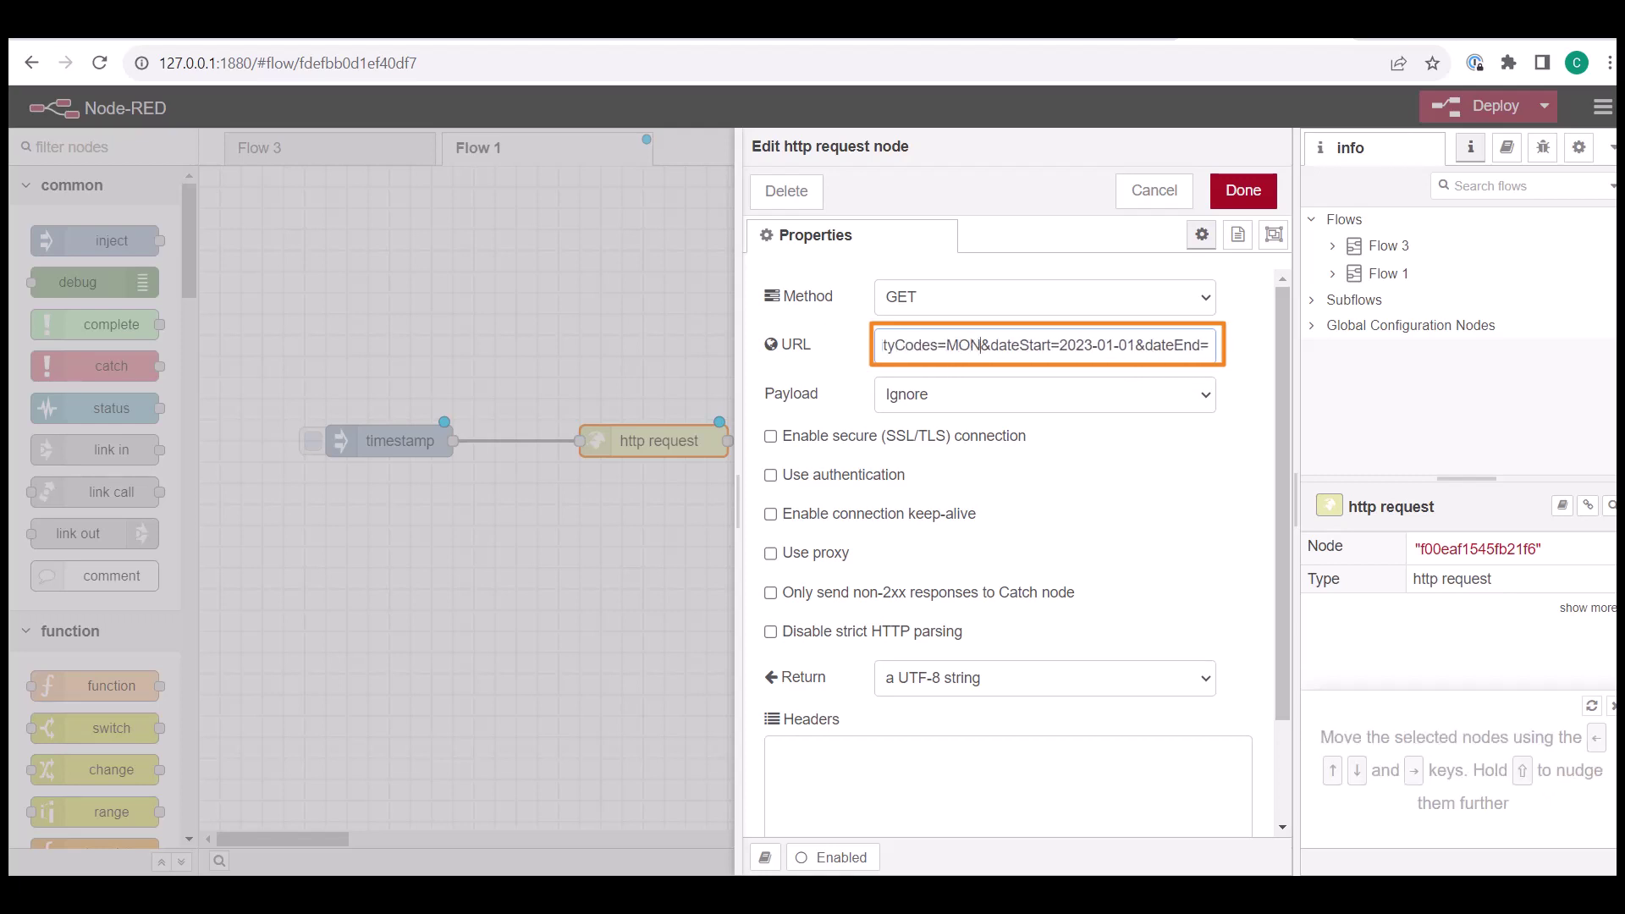
pyautogui.write('1')
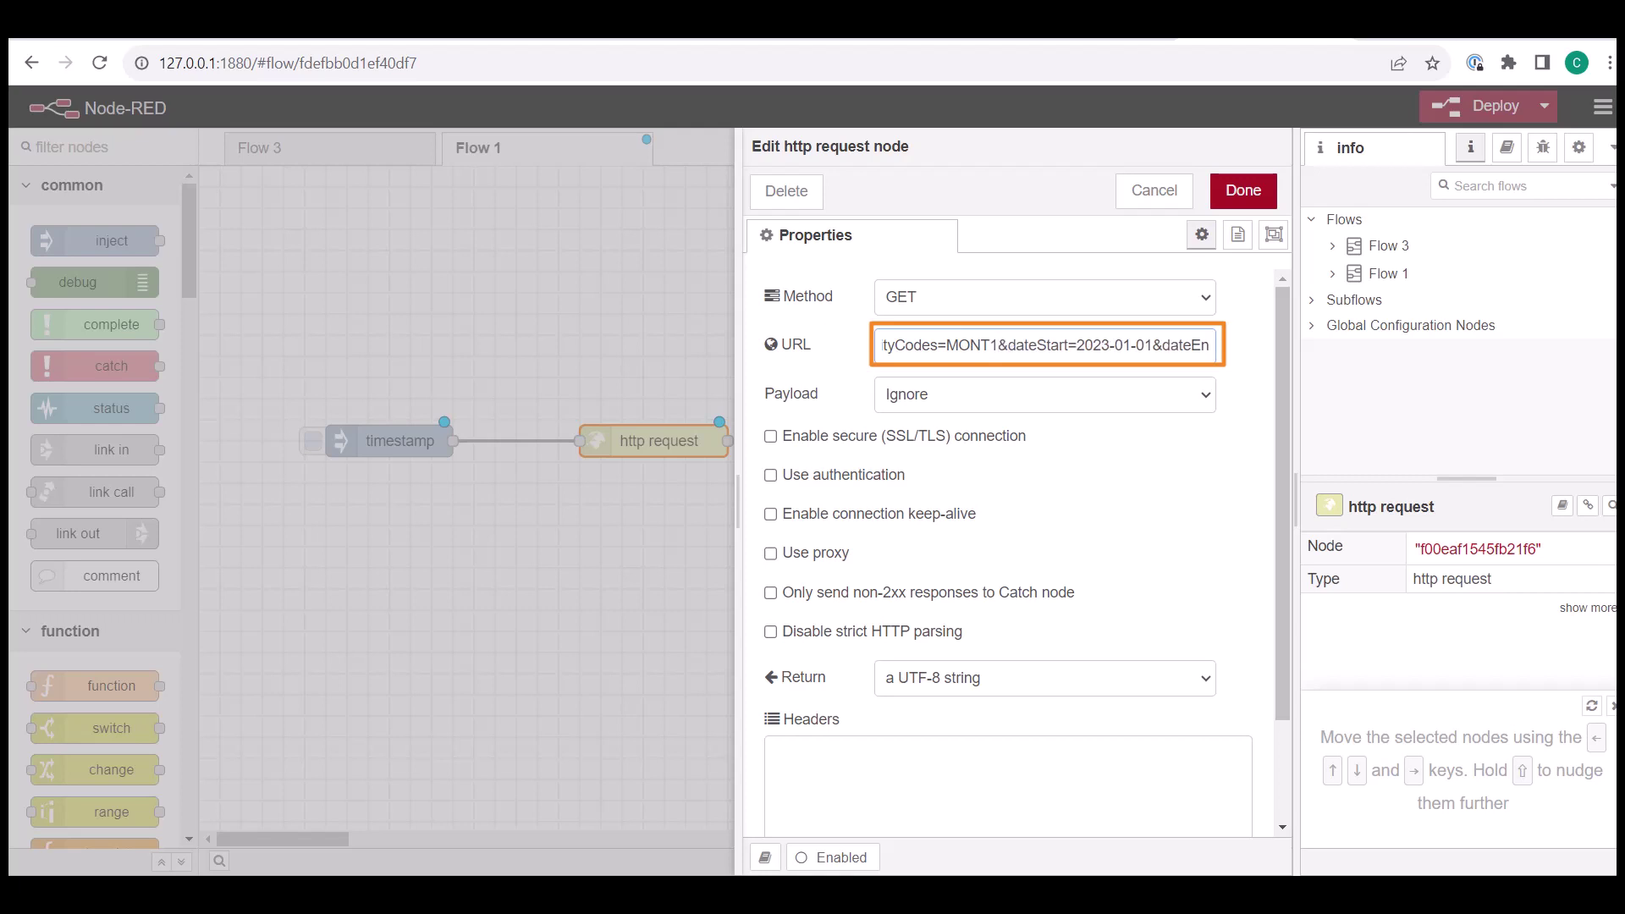
# - Change the dateStart parameter in the request URL to 2023-09-01
pyautogui.click(1129, 345)
pyautogui.press('BackSpace')
pyautogui.write('9')
# - Change the dateEnd parameter in the request URL to 2023-09-02
pyautogui.press('Right')
pyautogui.press('Right')
pyautogui.press('Right')
pyautogui.press('Right')
pyautogui.press('Right')
pyautogui.press('Right')
pyautogui.press('Right')
pyautogui.press('Right')
pyautogui.press('Right')
pyautogui.press('Right')
pyautogui.press('Right')
pyautogui.press('Right')
pyautogui.press('Right')
pyautogui.press('Right')
pyautogui.press('Right')
pyautogui.press('Right')
pyautogui.press('Right')
pyautogui.press('Right')
pyautogui.press('Right')
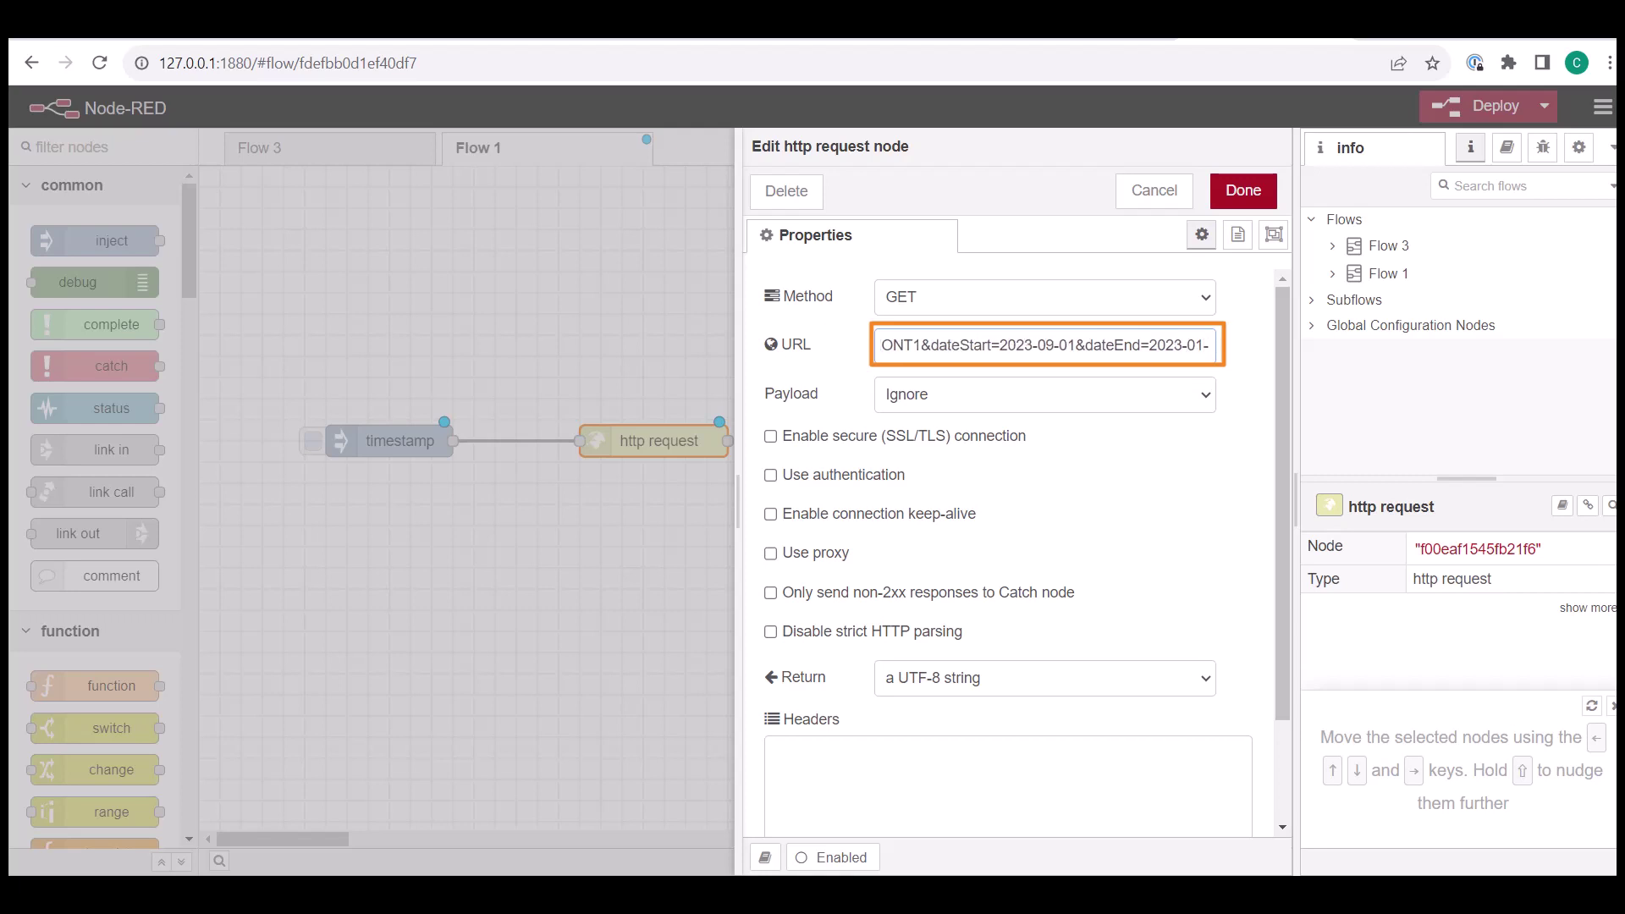
pyautogui.press('BackSpace')
pyautogui.write('9')
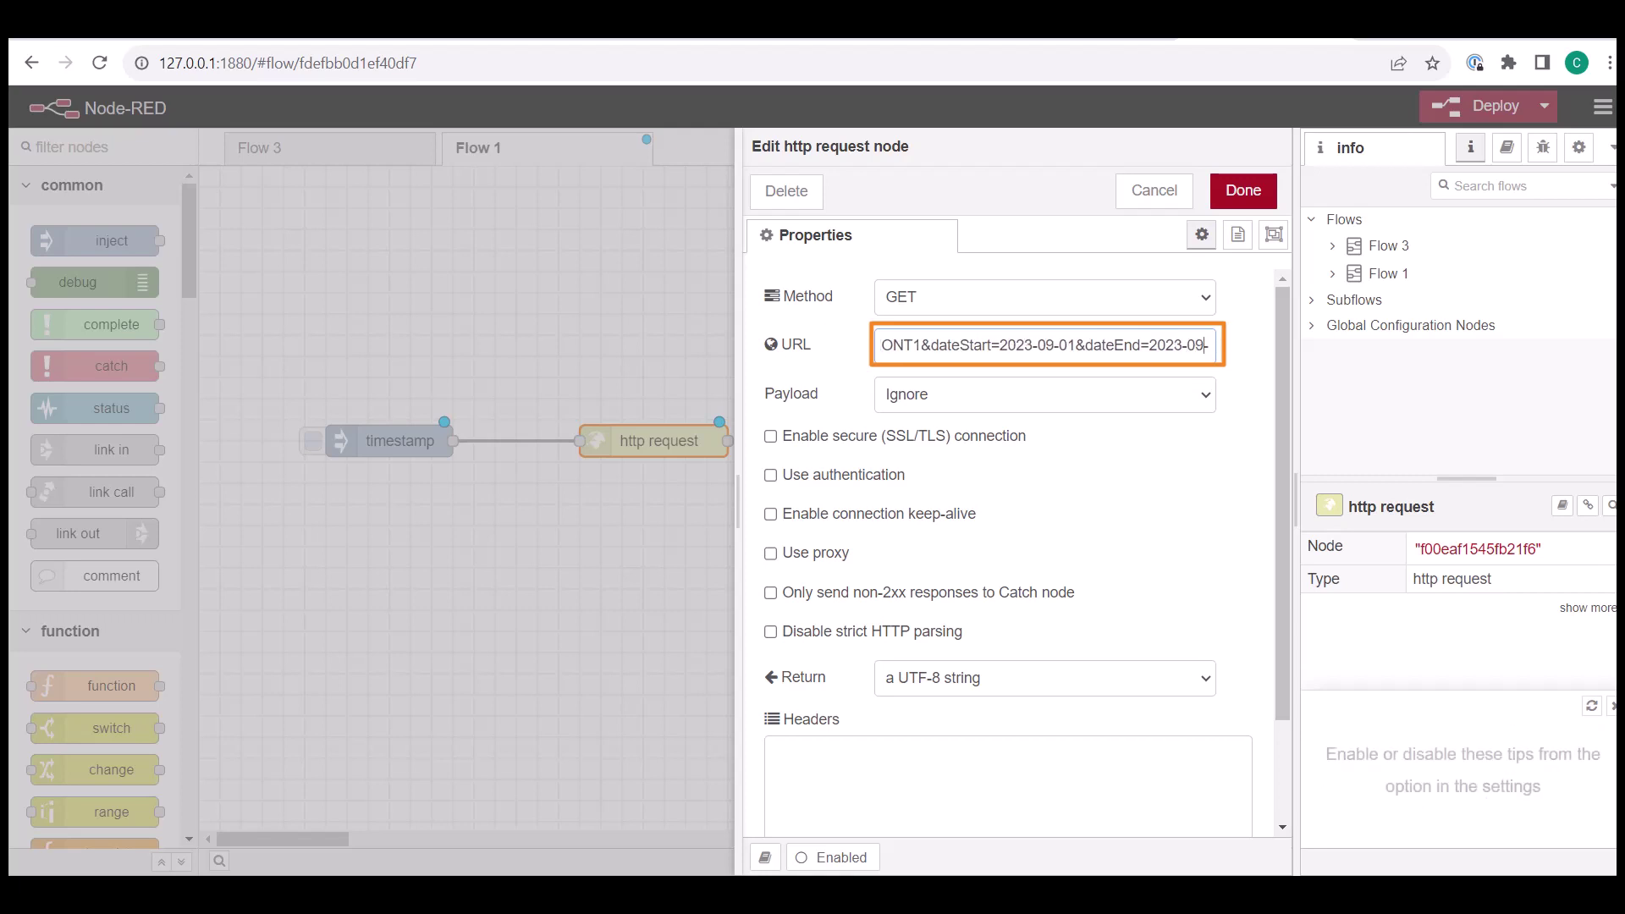
pyautogui.press('Right')
pyautogui.write('02')
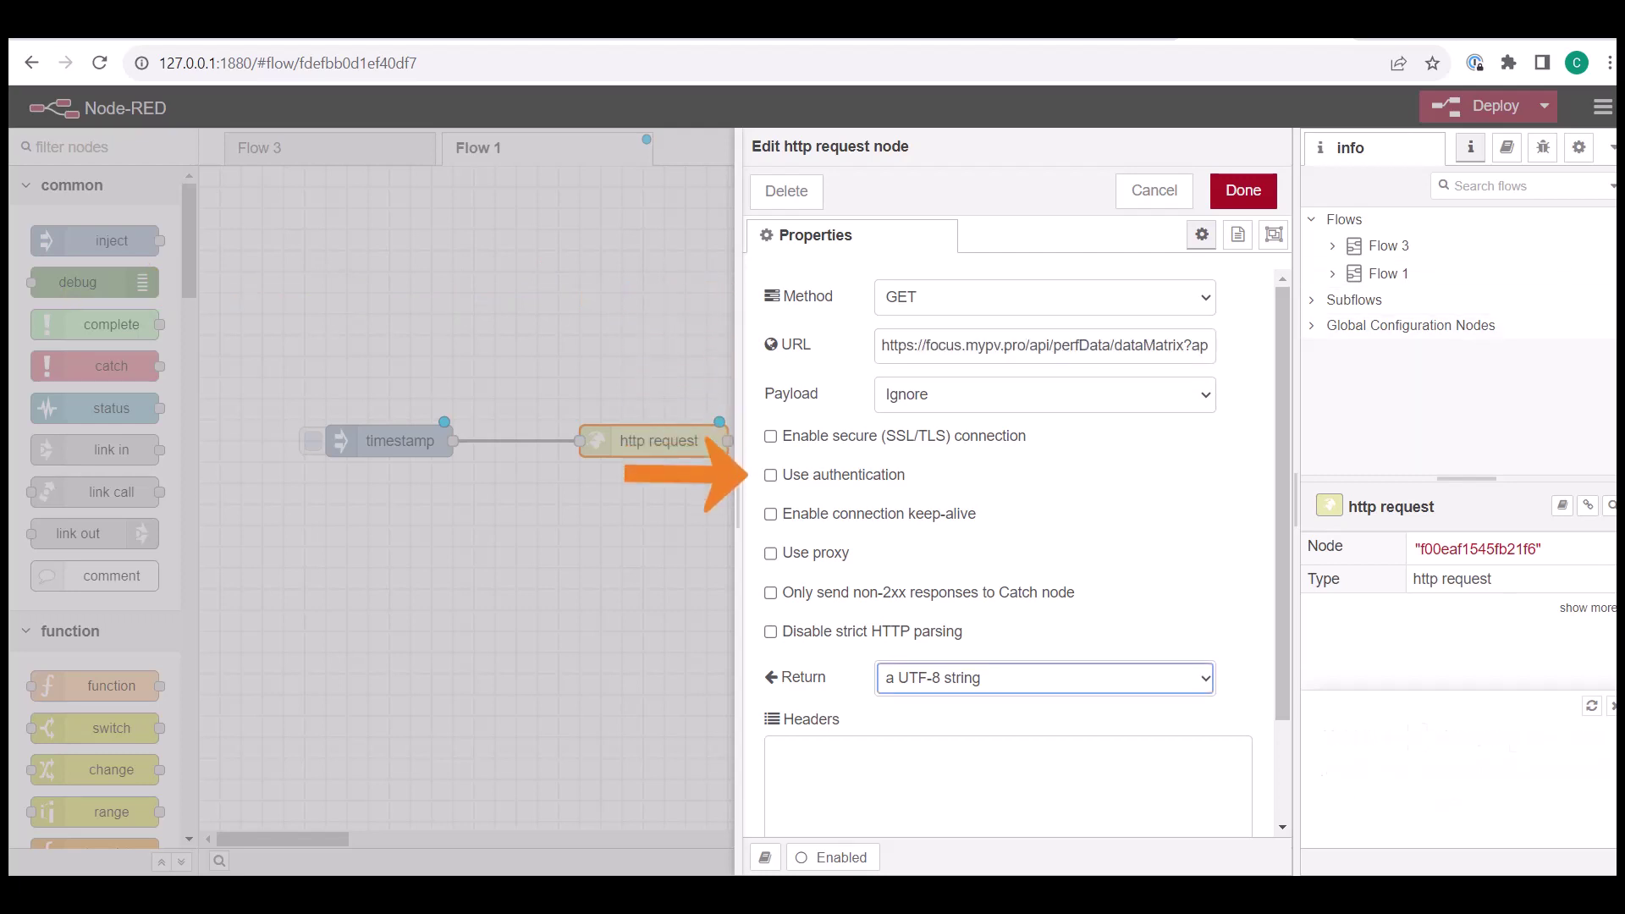
# - Make the http request node return a parsed JSON object and save the node's settings
pyautogui.click(1044, 679)
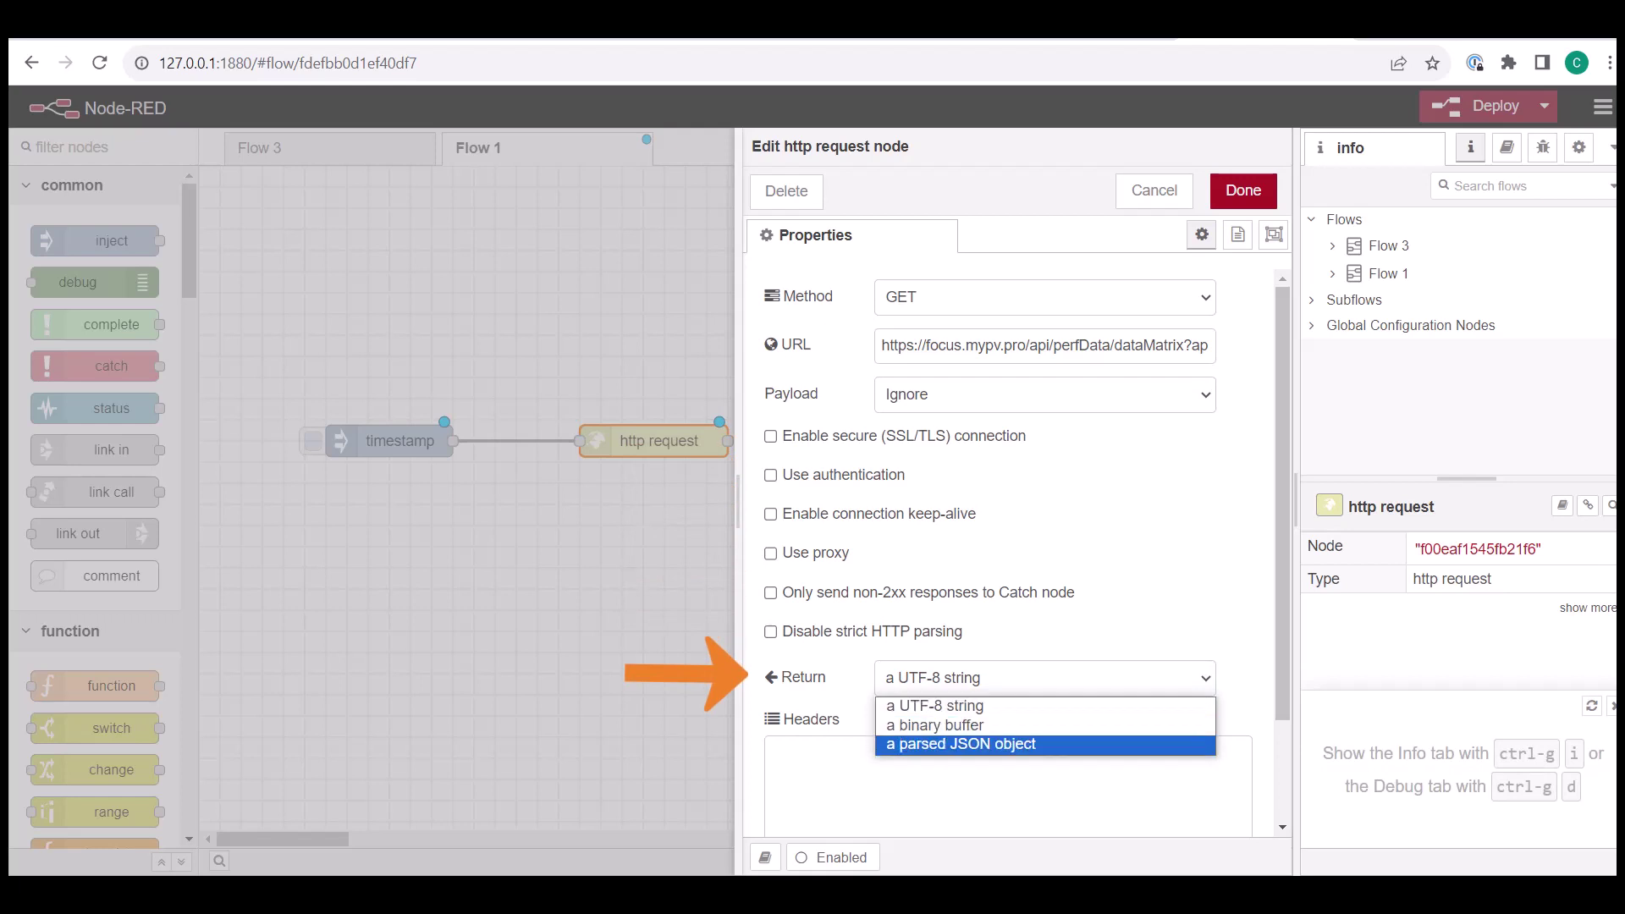
pyautogui.click(967, 744)
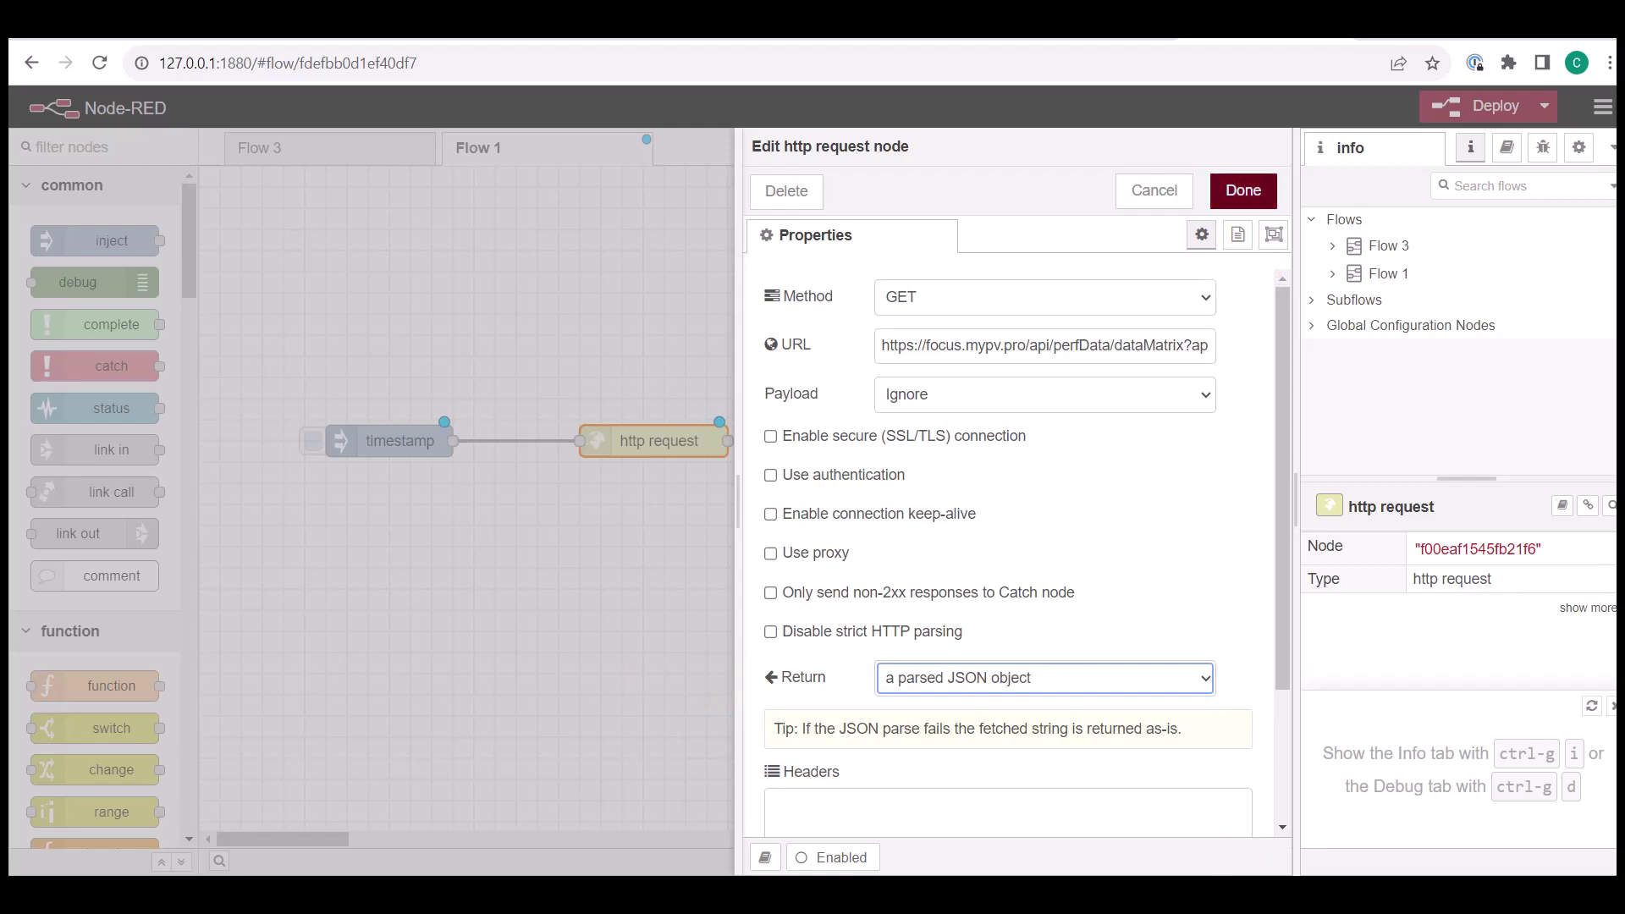
pyautogui.click(1243, 191)
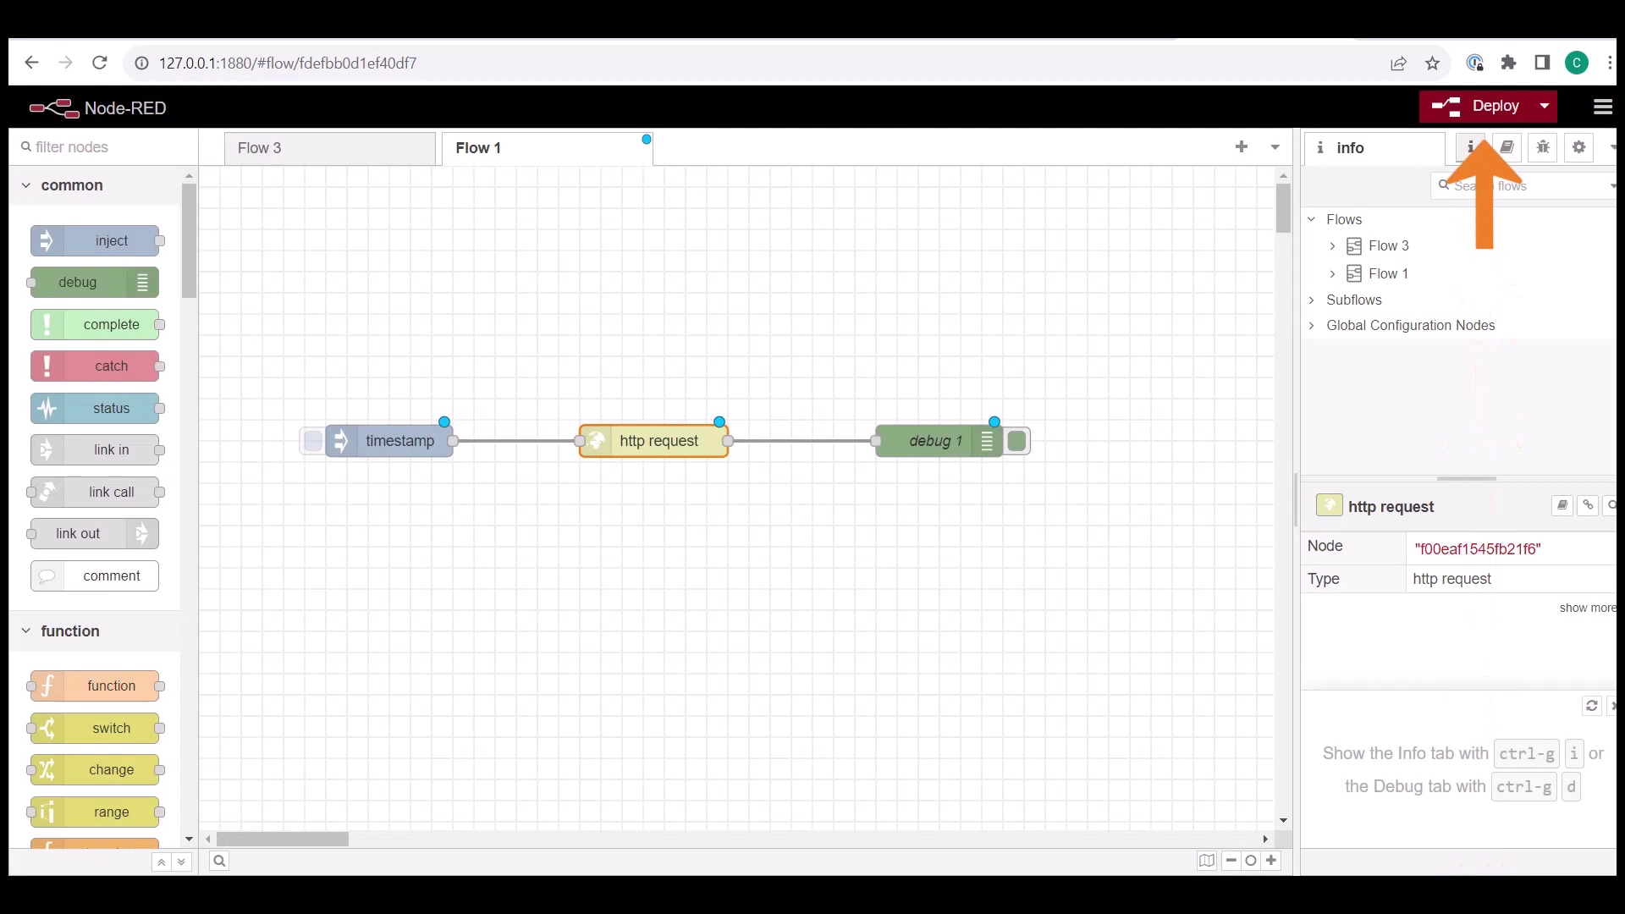
# - Deploy the flow and trigger the timestamp inject node to send the API request
pyautogui.click(1477, 106)
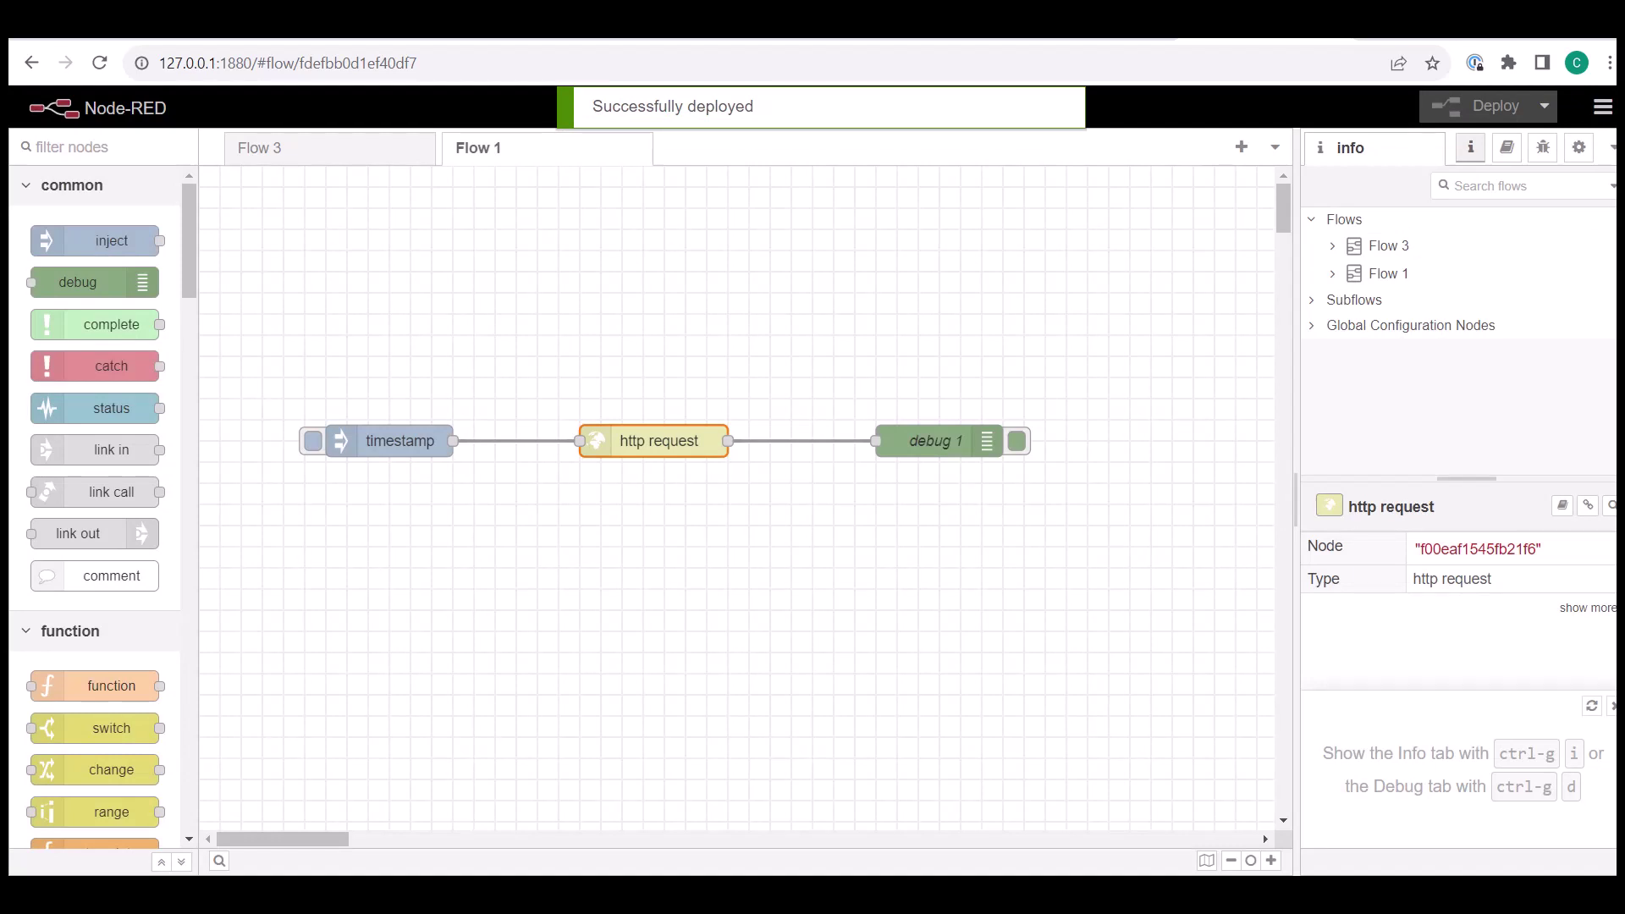
pyautogui.click(314, 441)
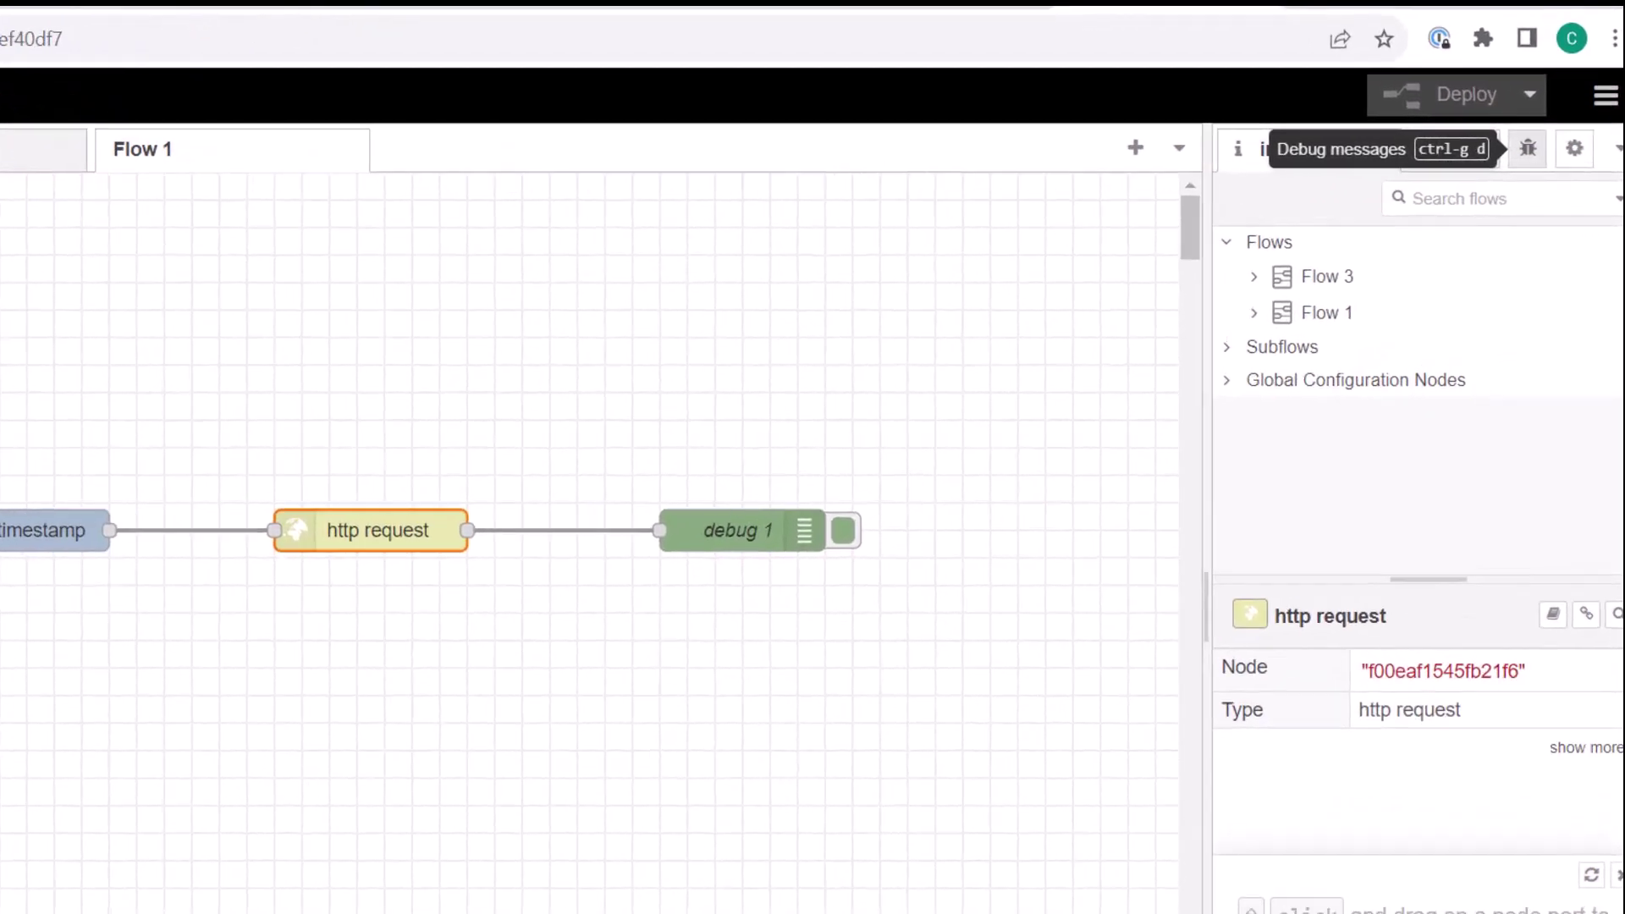
# - Open the debug messages and expand the latest payload's apiStatus and source objects to examine the request details
pyautogui.click(1528, 149)
pyautogui.click(1241, 433)
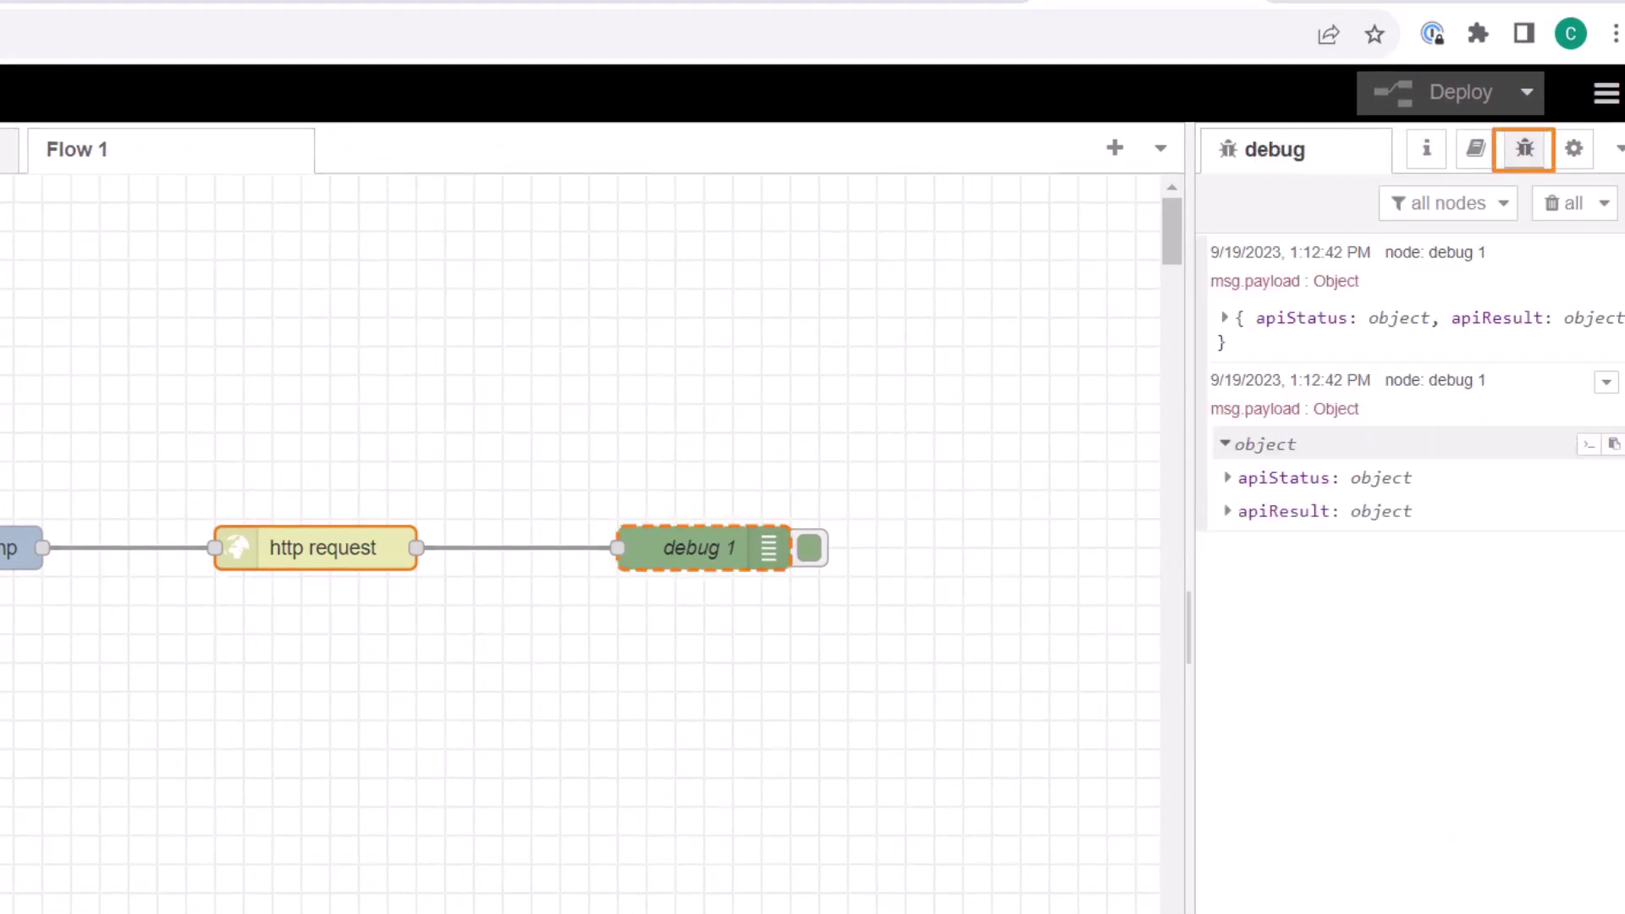
pyautogui.click(1238, 477)
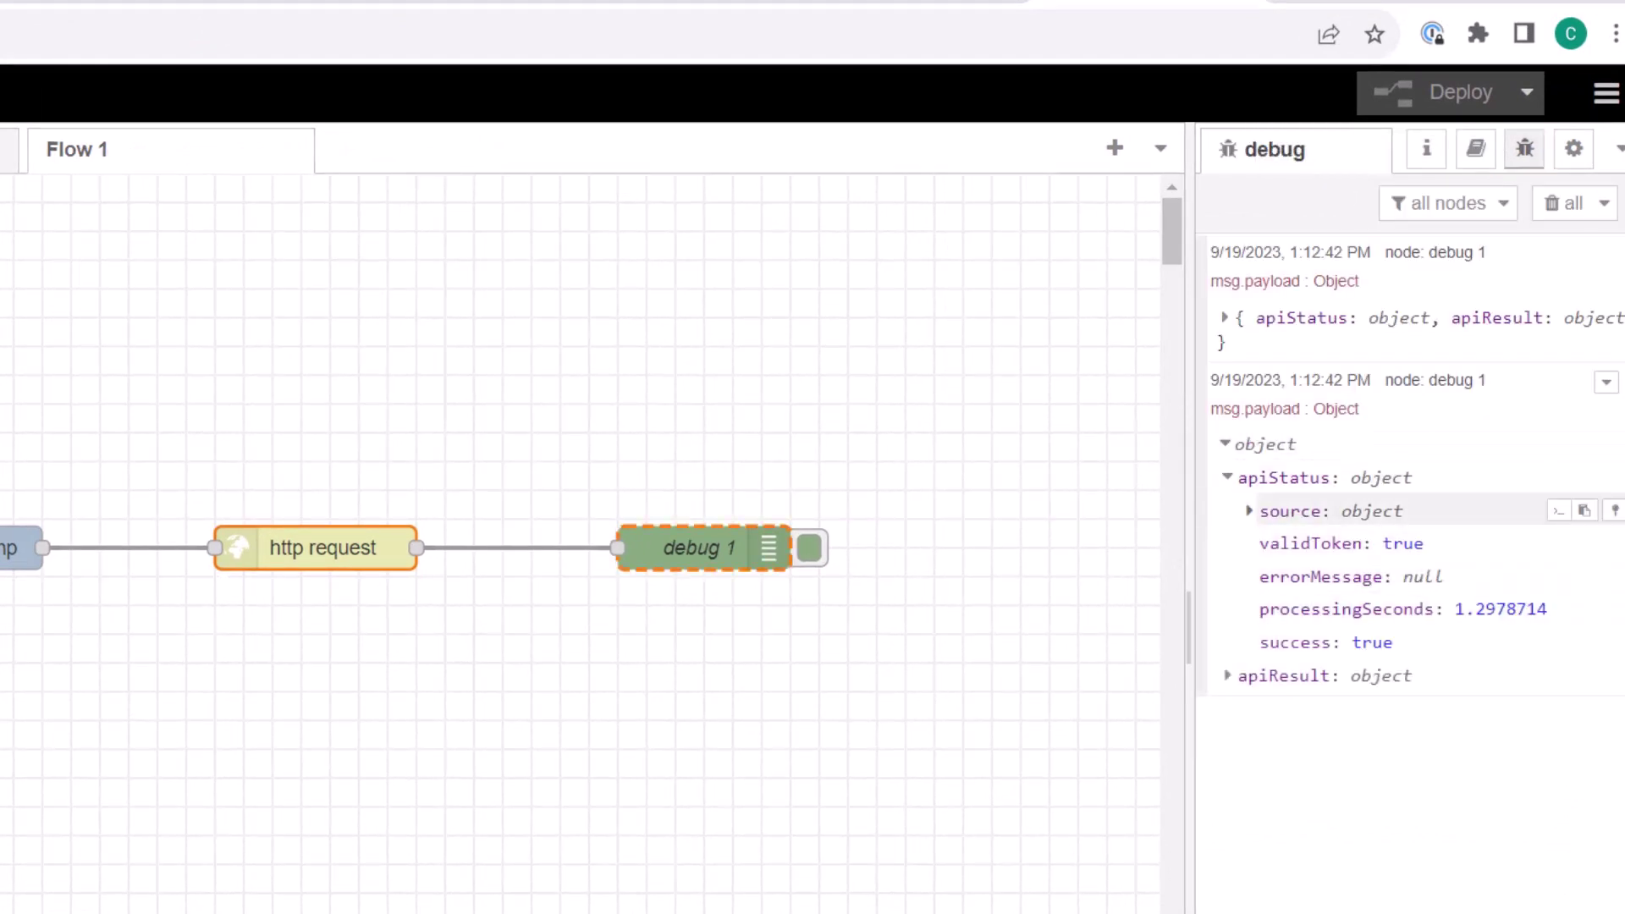
pyautogui.click(1249, 510)
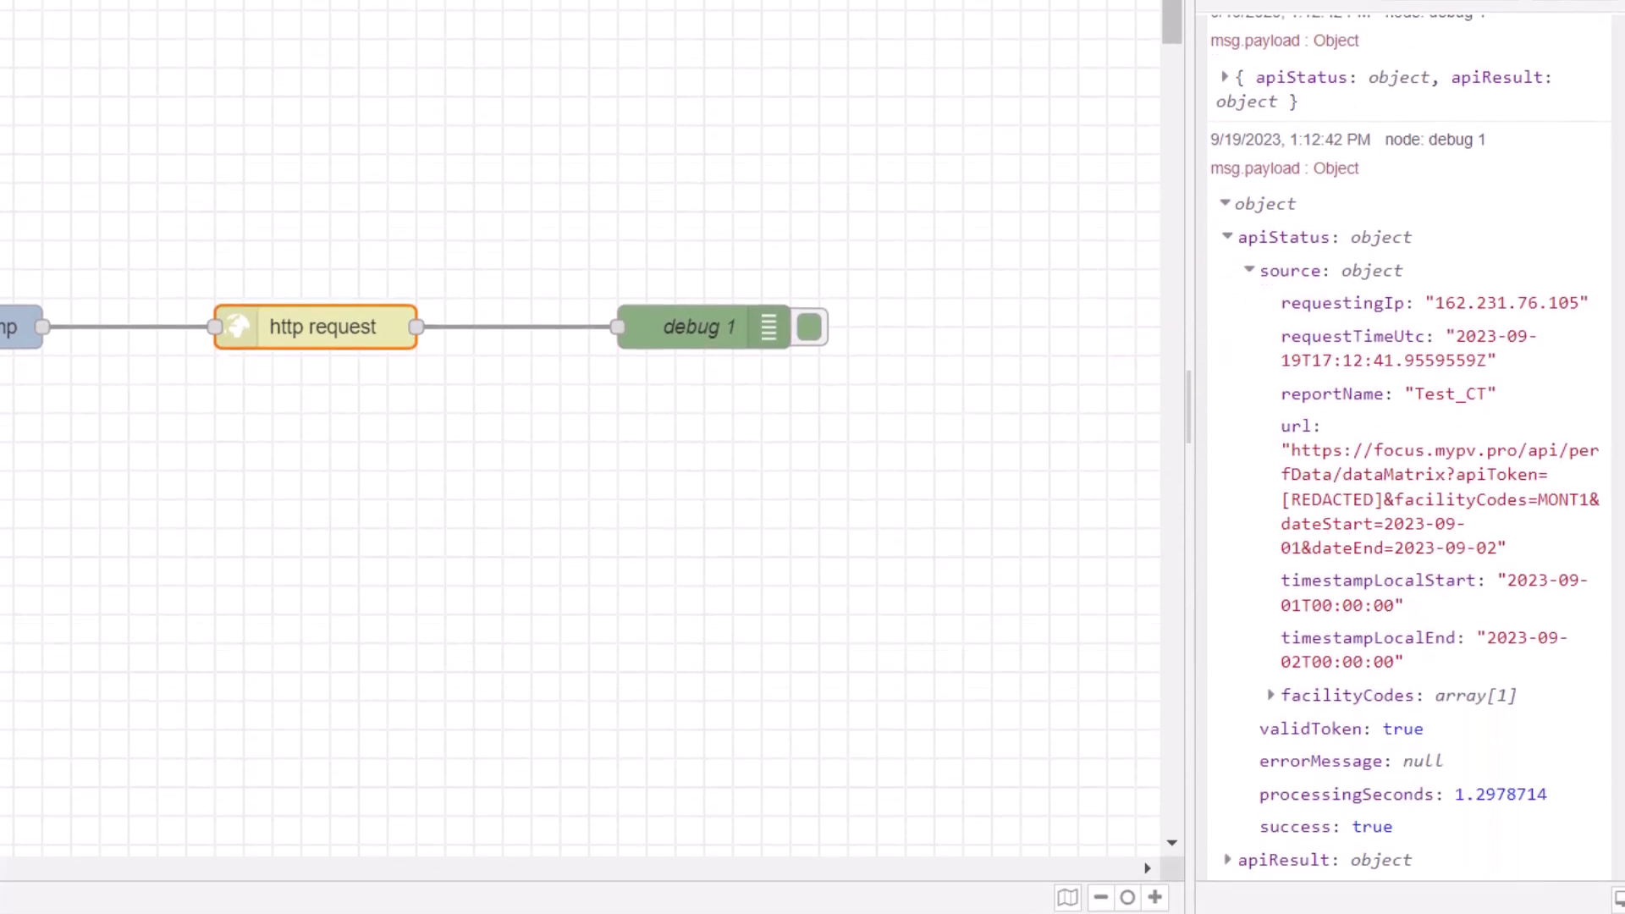
# - Examine the payload's apiResult by expanding scopeDevice, its kpis array and the values of the first KPI
pyautogui.scroll(-5, 1405, 508)
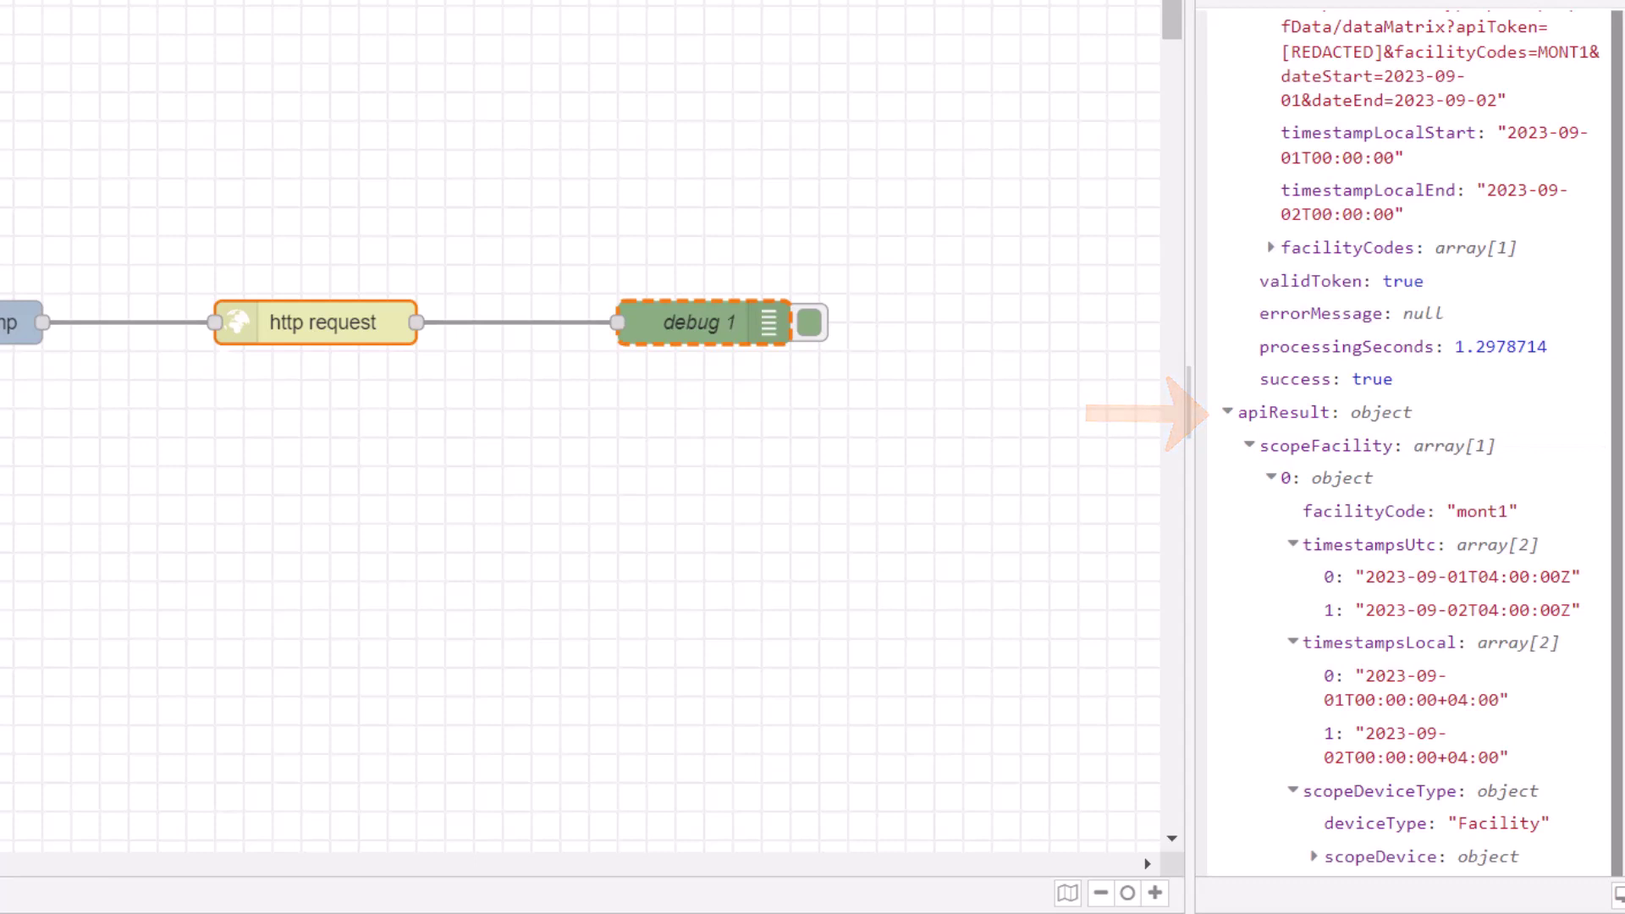
pyautogui.click(1371, 857)
pyautogui.scroll(-2, 1439, 736)
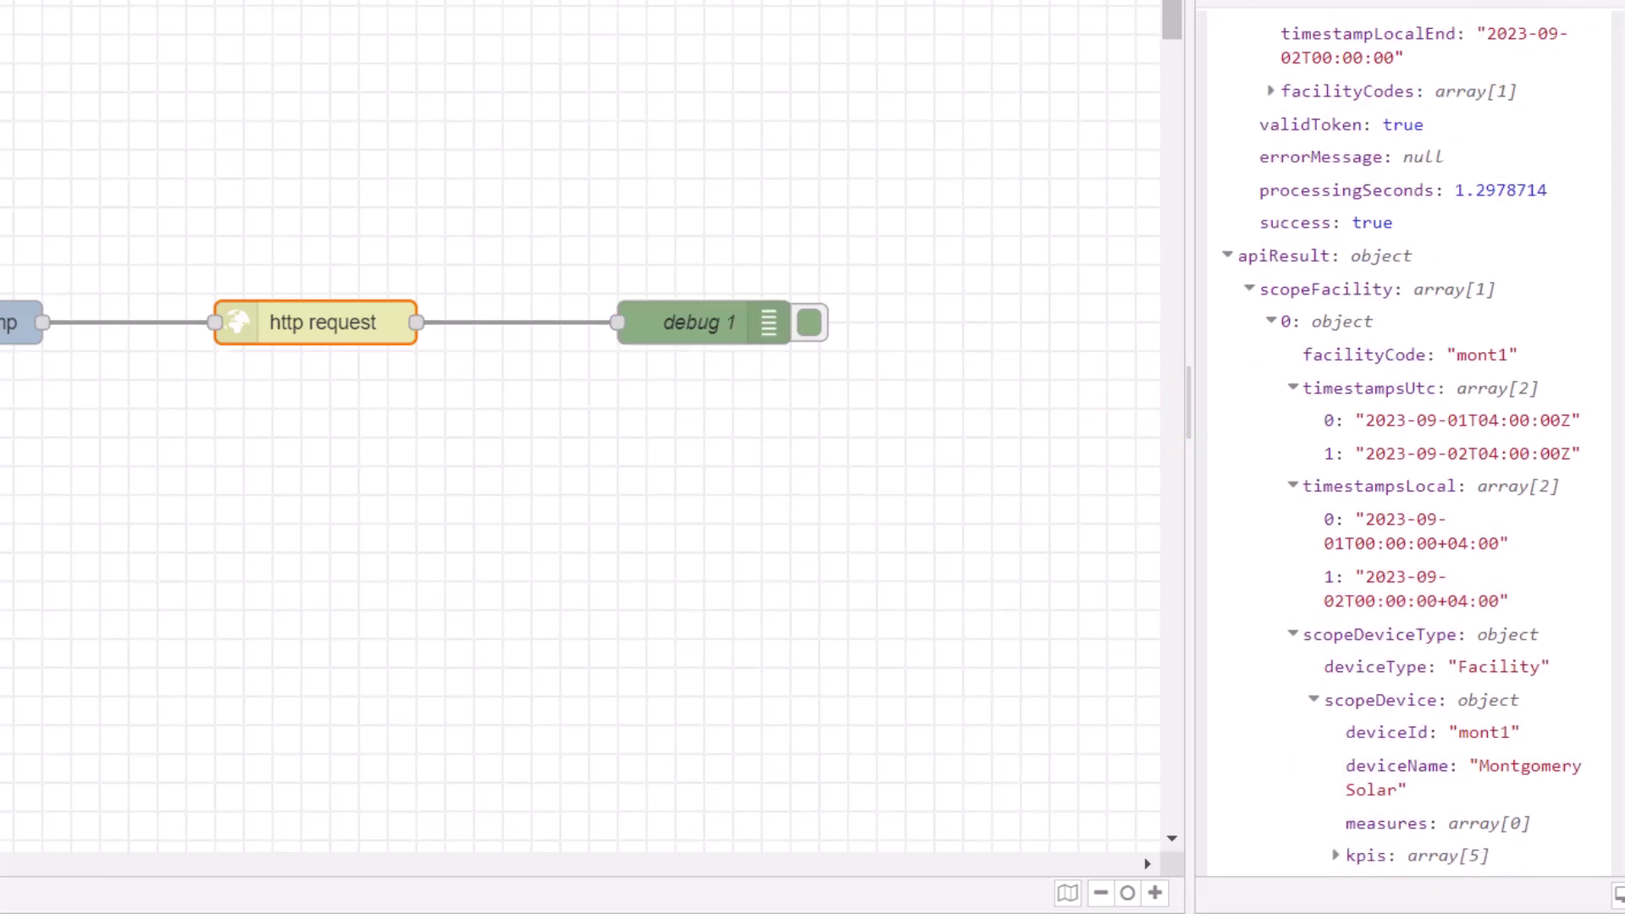
pyautogui.click(1337, 855)
pyautogui.scroll(-2, 1439, 805)
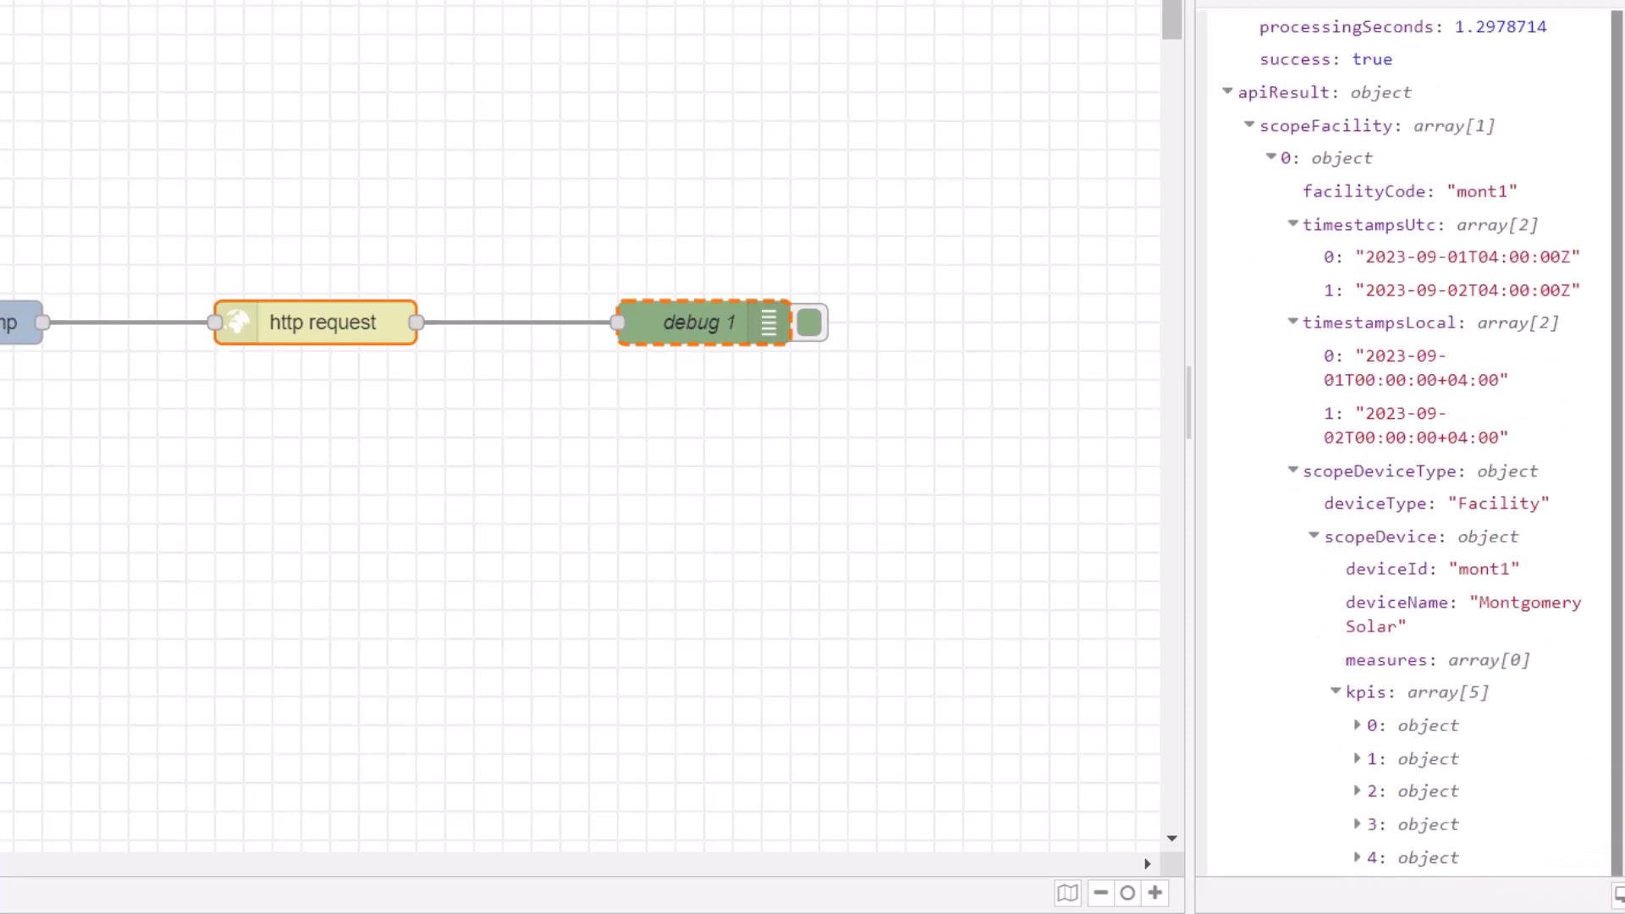
pyautogui.click(1388, 724)
pyautogui.scroll(-2, 1439, 728)
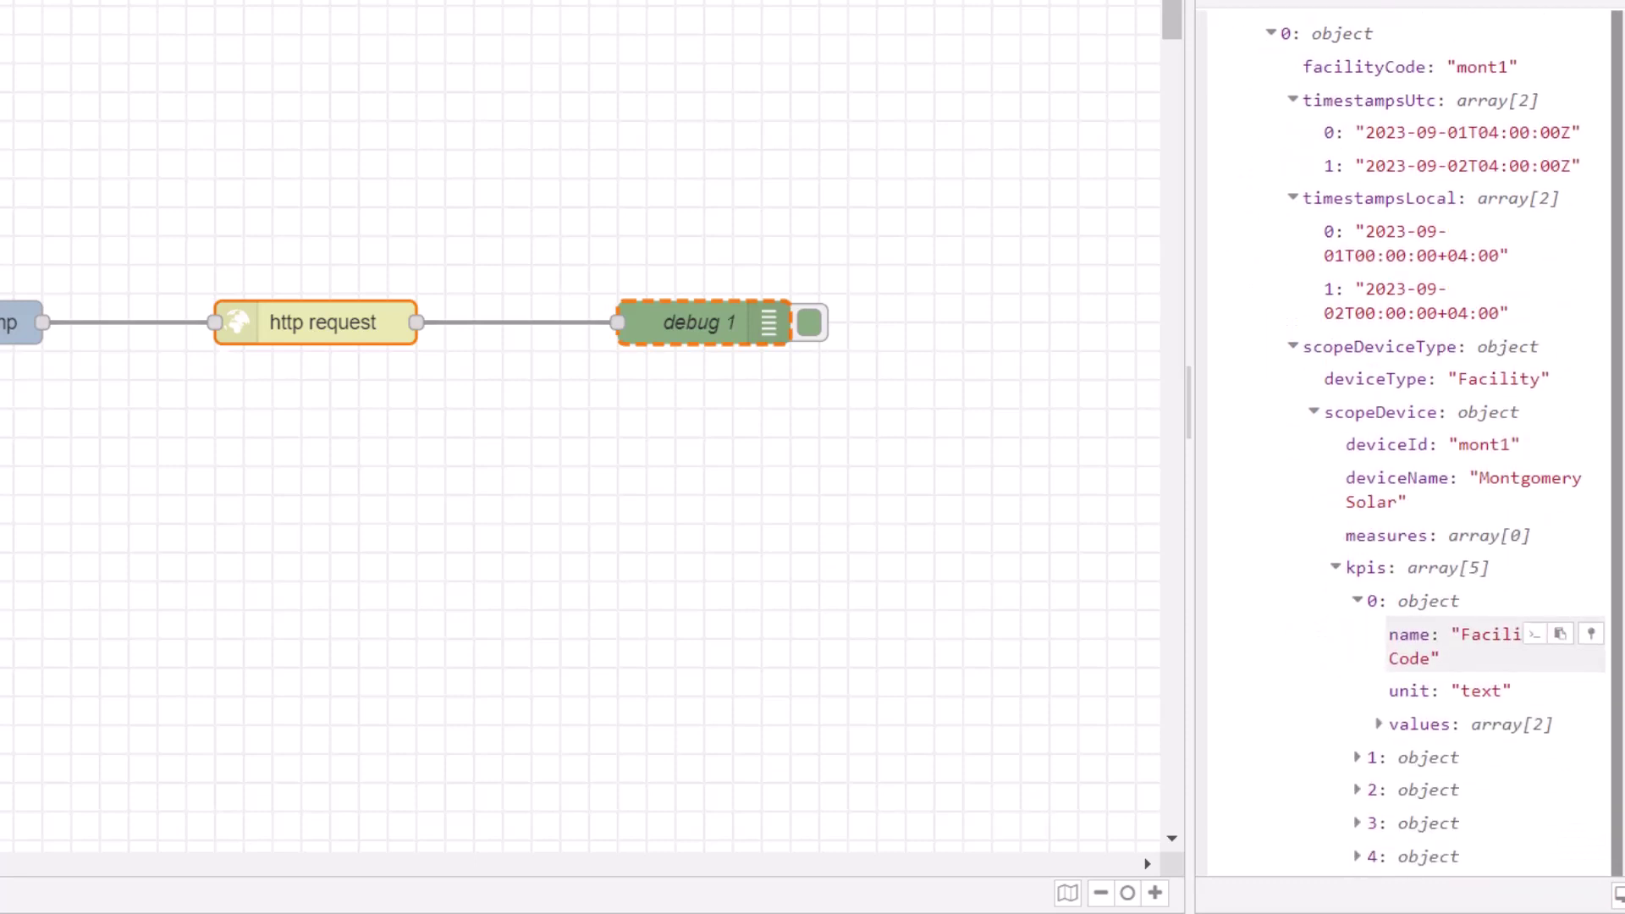
pyautogui.click(1379, 724)
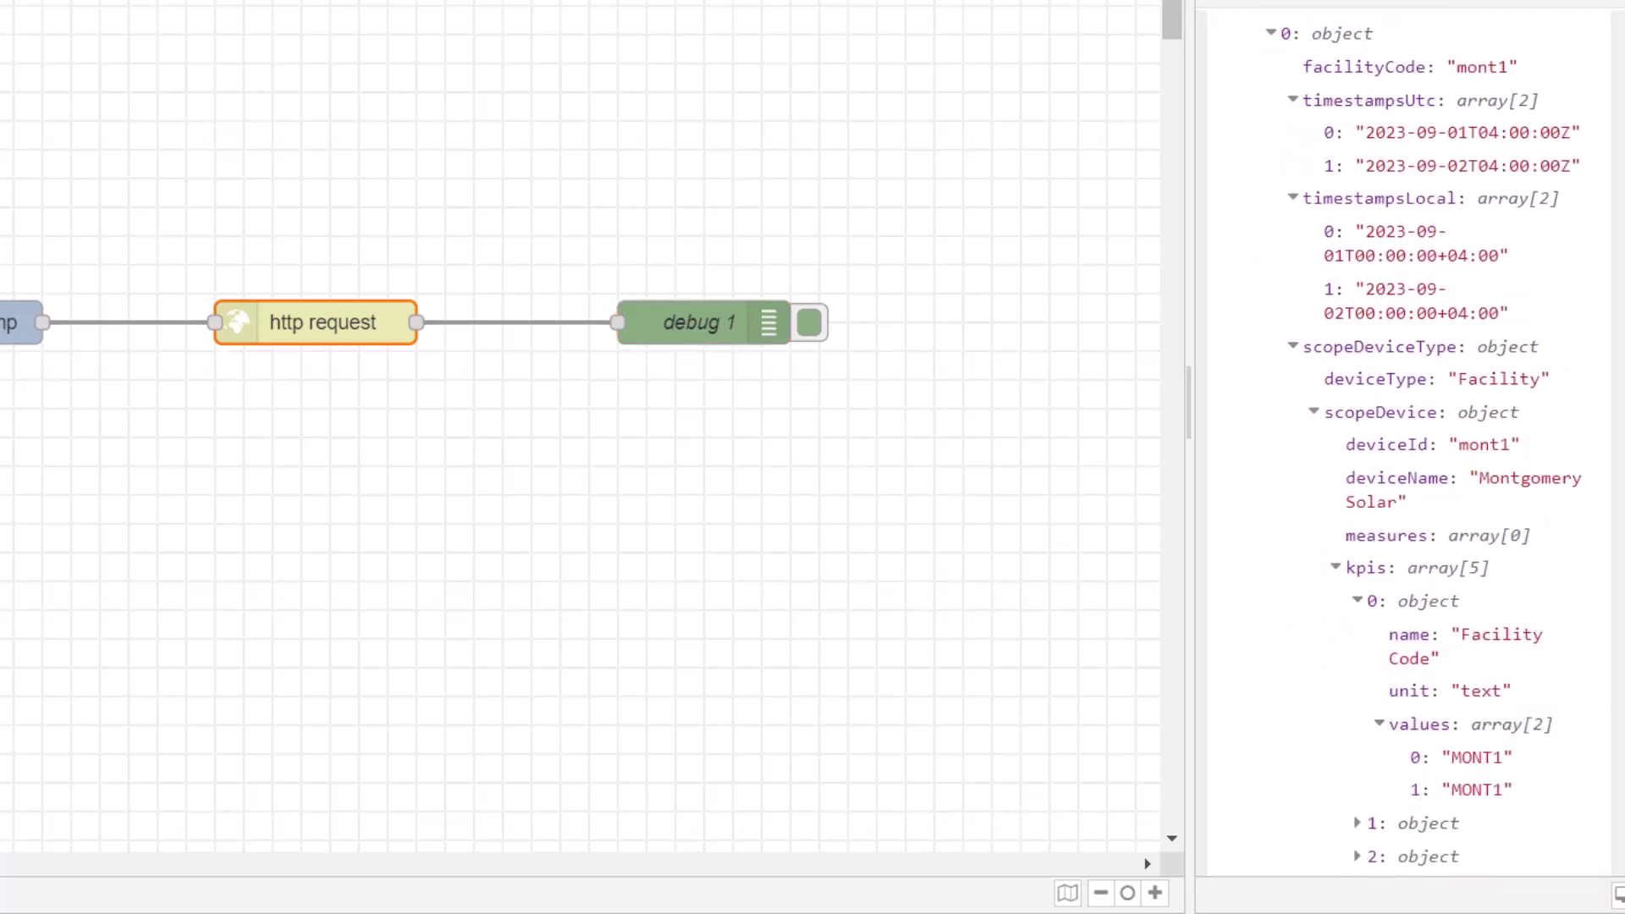